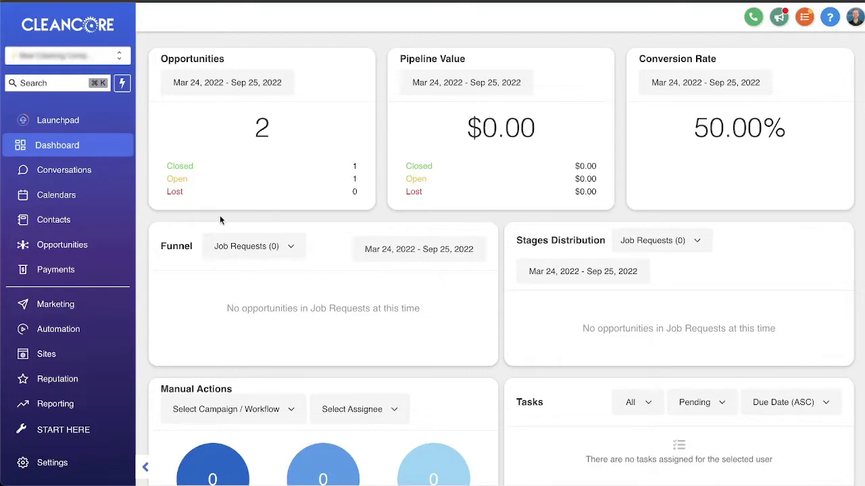
Open the Recruiting calendar for editing from the calendar settings.
scroll(118, 223, down, 1)
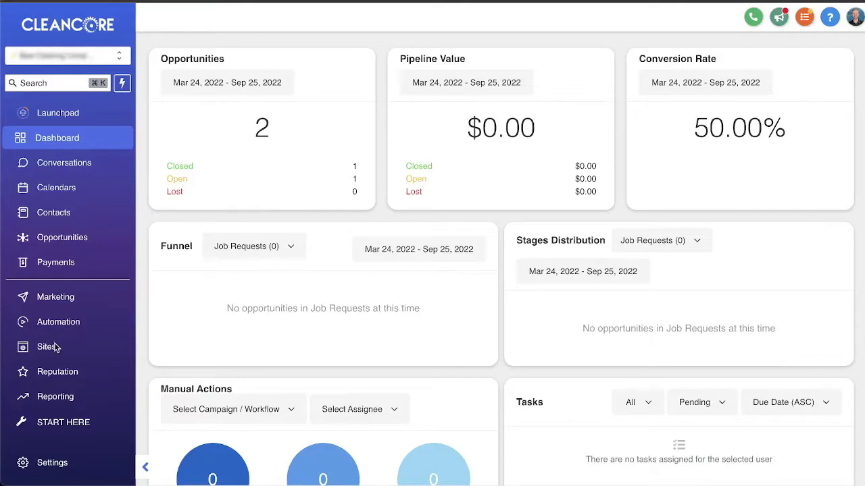
click(62, 193)
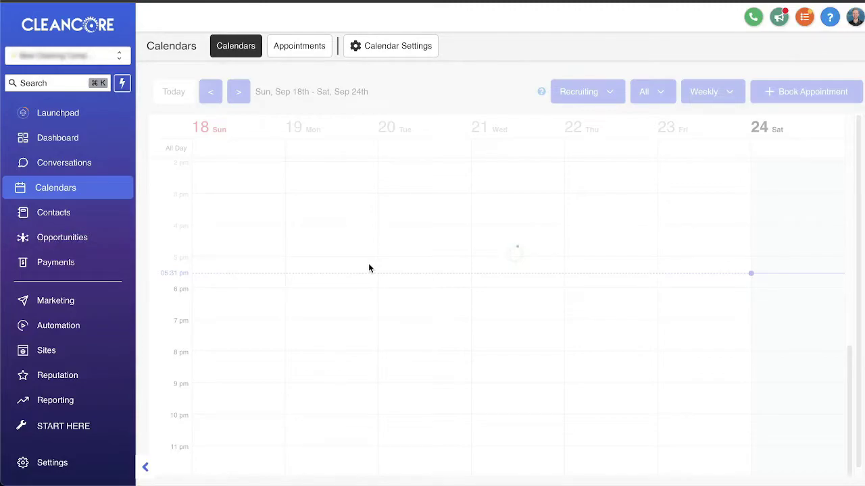
click(377, 49)
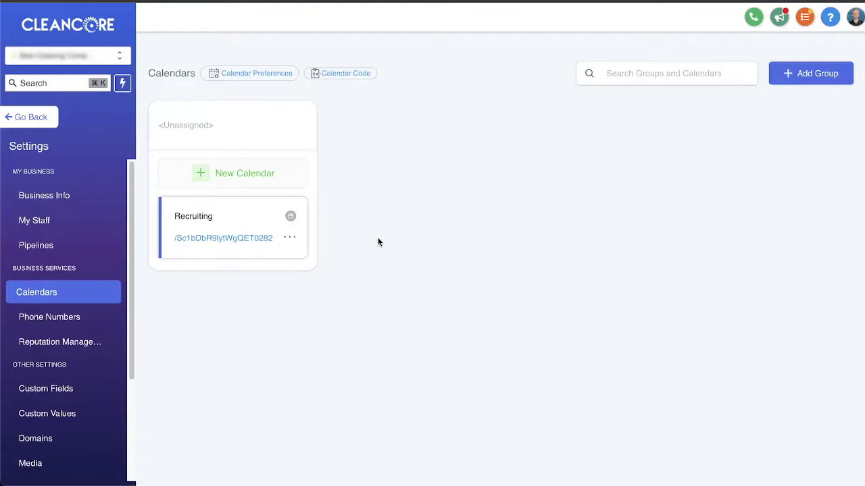
click(289, 238)
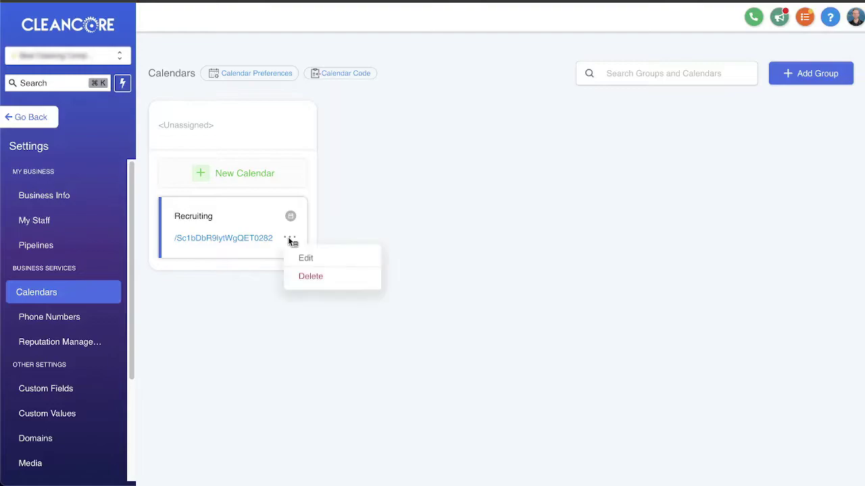
click(315, 259)
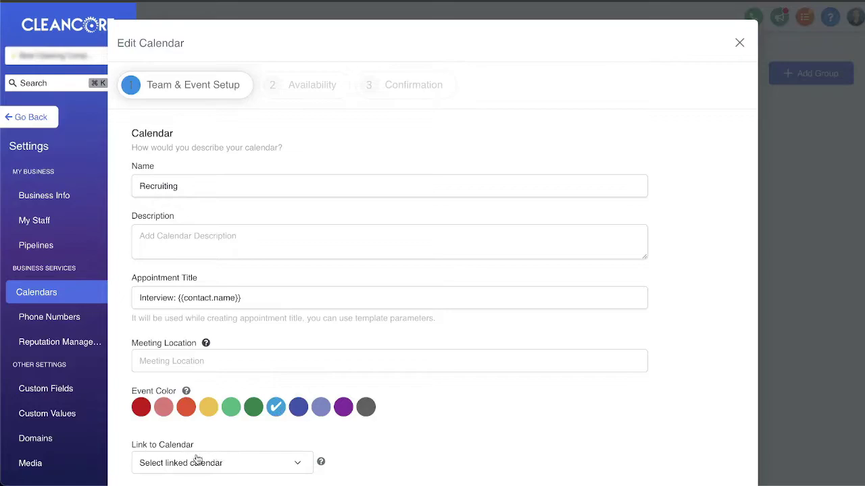
Review the Recruiting calendar's availability and confirmation settings, and close the calendar editor without changing anything.
click(298, 86)
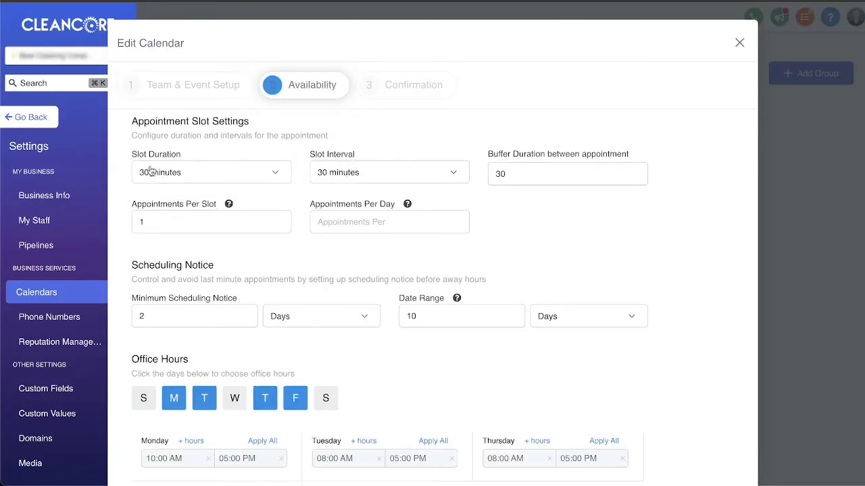
scroll(160, 186, down, 2)
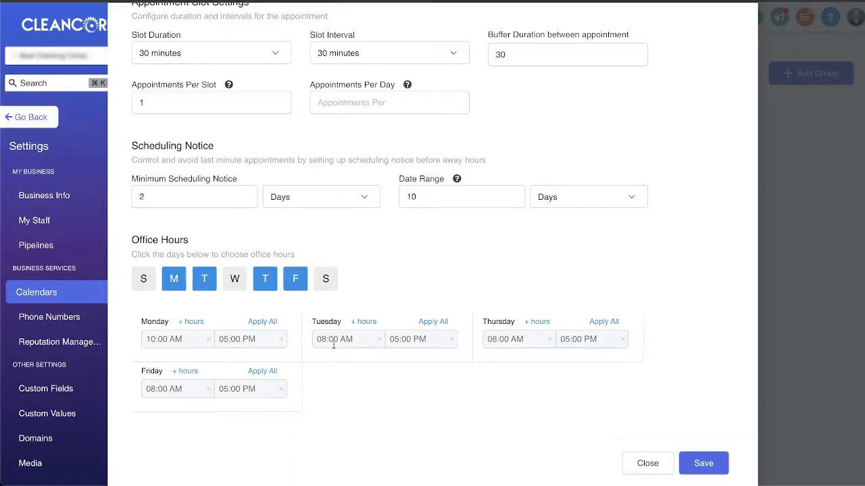
scroll(331, 342, up, 2)
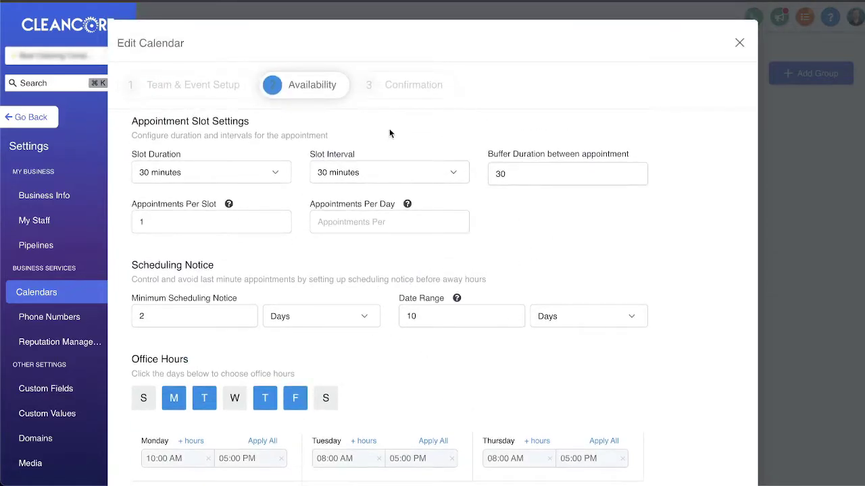
click(422, 92)
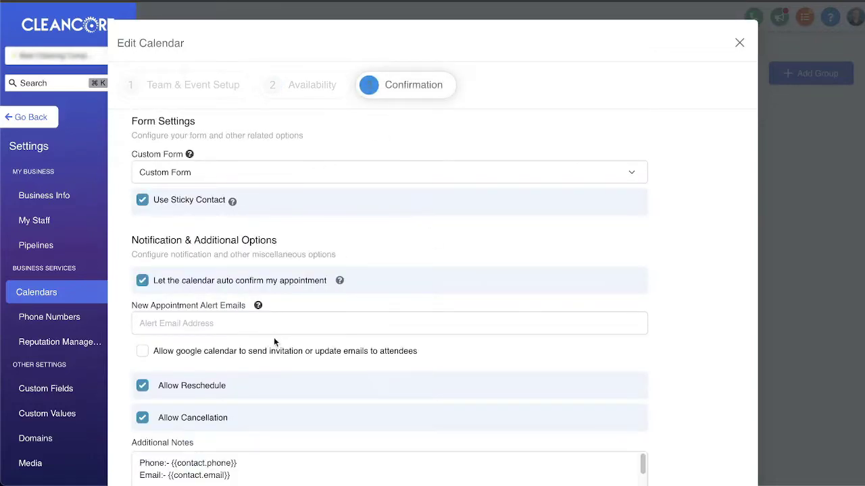
scroll(274, 338, down, 1)
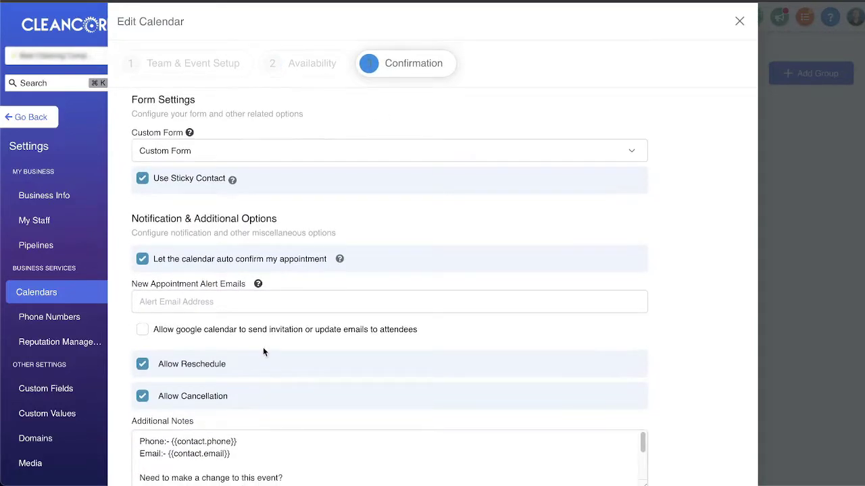
click(739, 21)
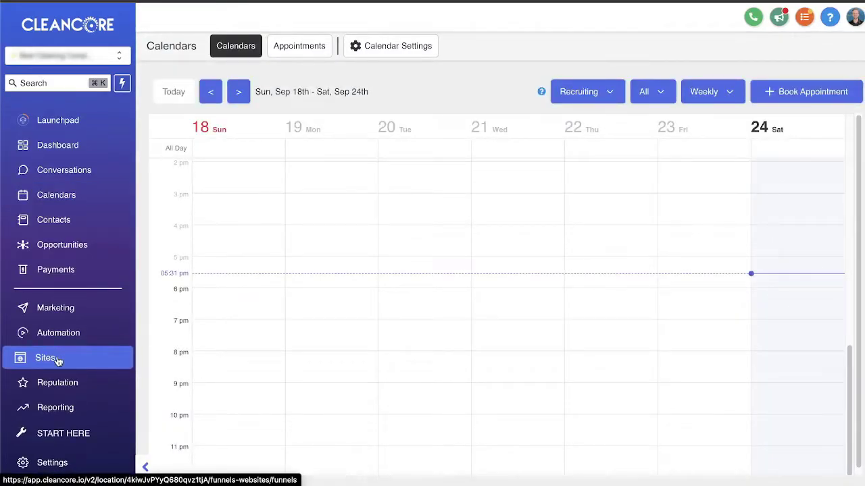
Open the IC // Apply Now form for editing in the Sites form builder.
click(57, 360)
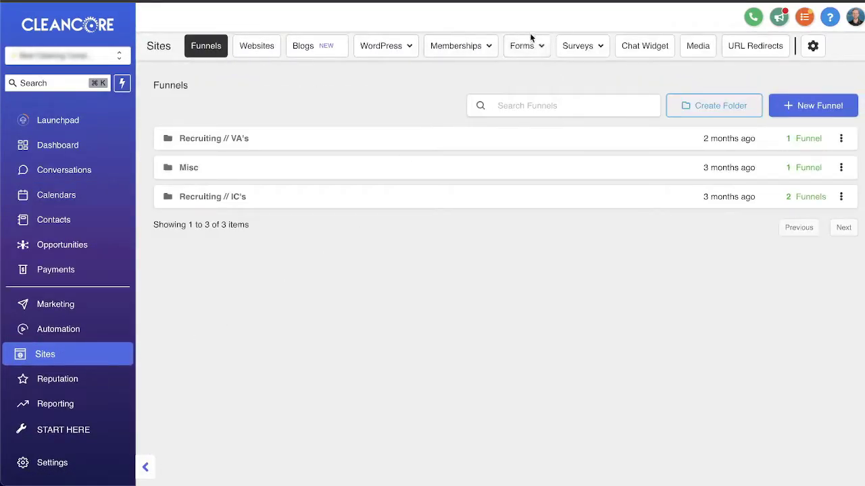
mouse_move(527, 47)
click(504, 69)
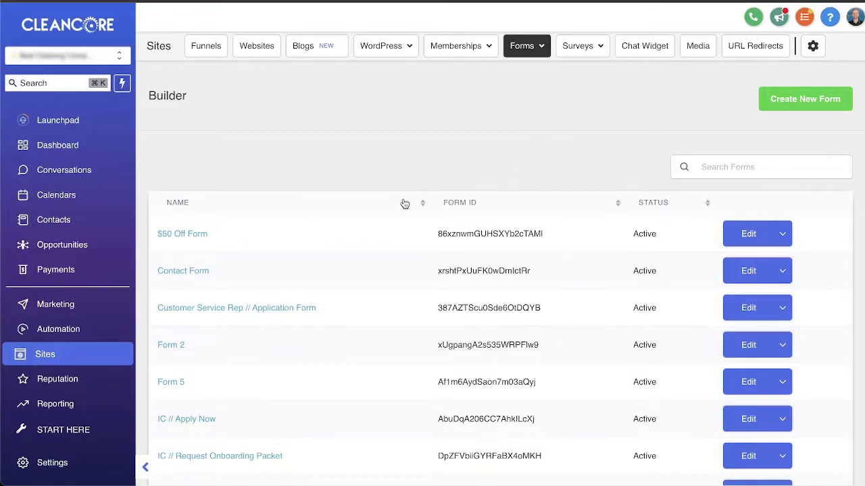
scroll(404, 203, down, 1)
scroll(223, 248, down, 3)
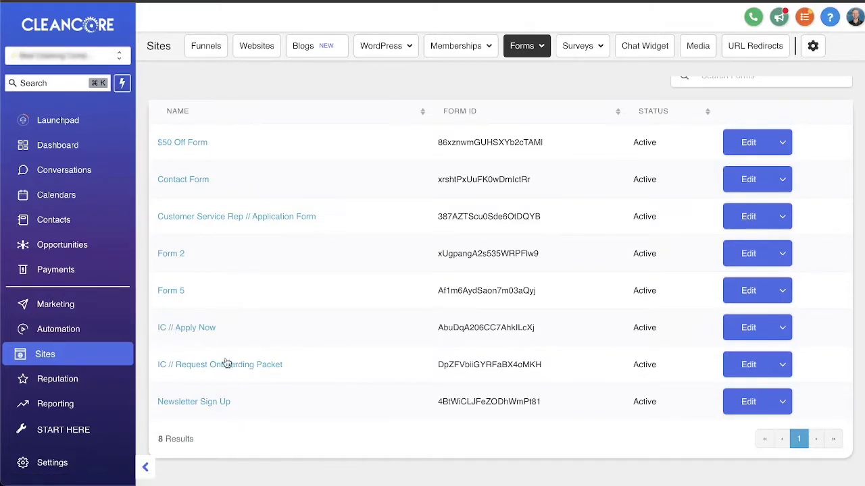
click(750, 327)
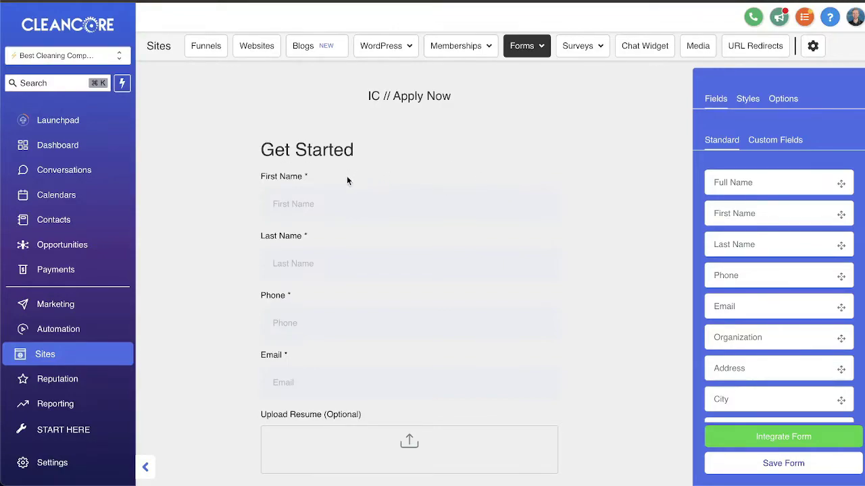
Inspect the Get Started heading's settings, the rest of the application form and the available standard fields.
click(269, 150)
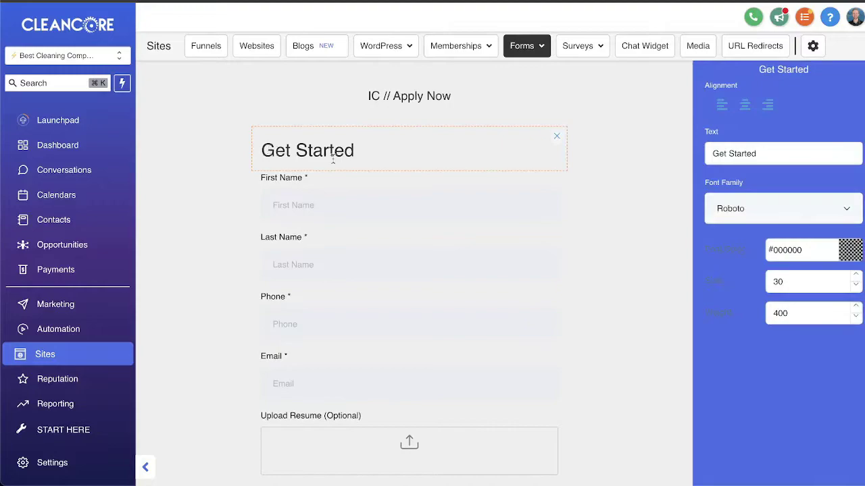
click(613, 233)
scroll(738, 343, down, 5)
scroll(739, 344, down, 1)
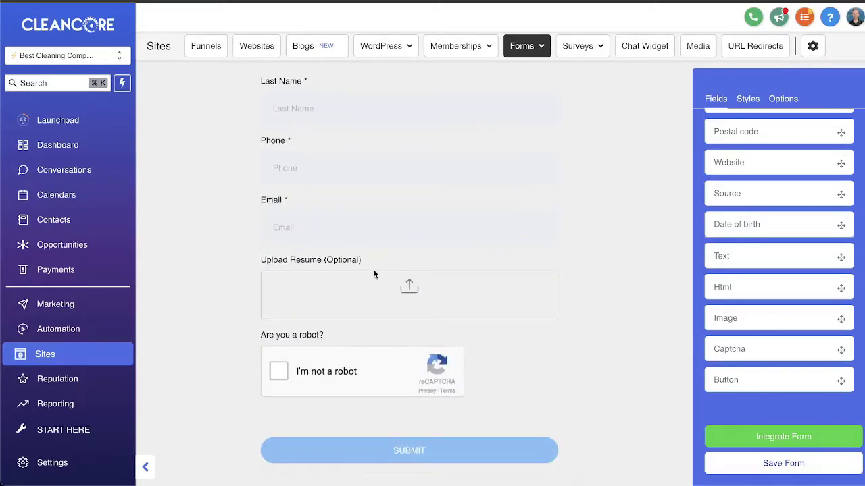
scroll(759, 259, up, 5)
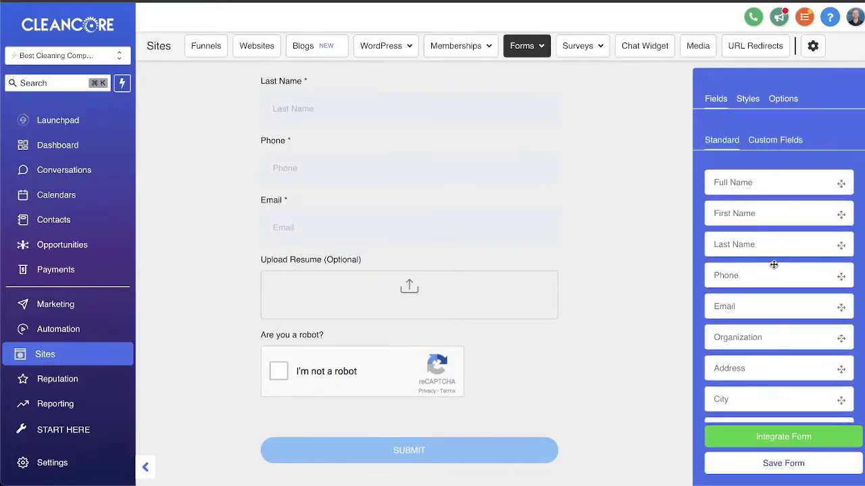
Browse the form's custom fields and view the field types offered for a new custom field, without adding one.
click(770, 144)
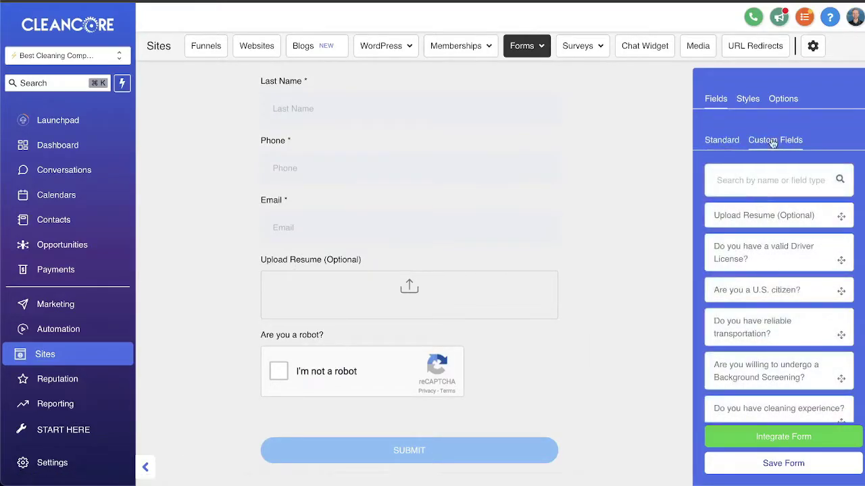
scroll(749, 273, down, 10)
click(779, 379)
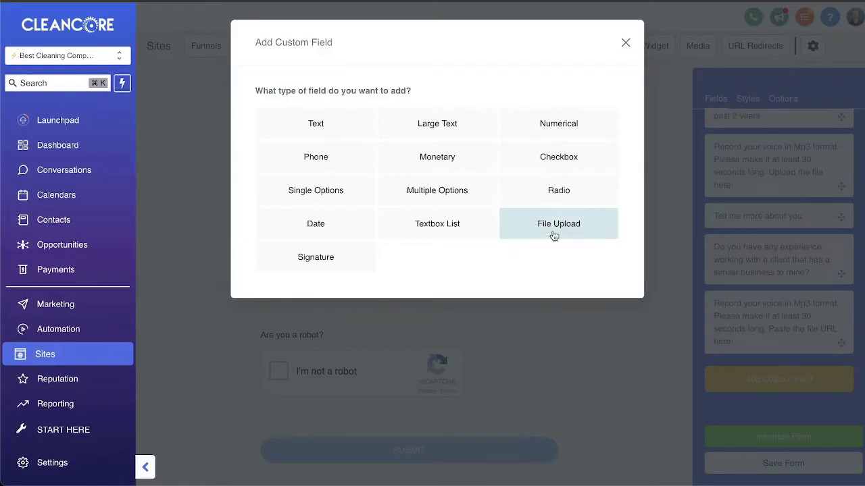
click(626, 43)
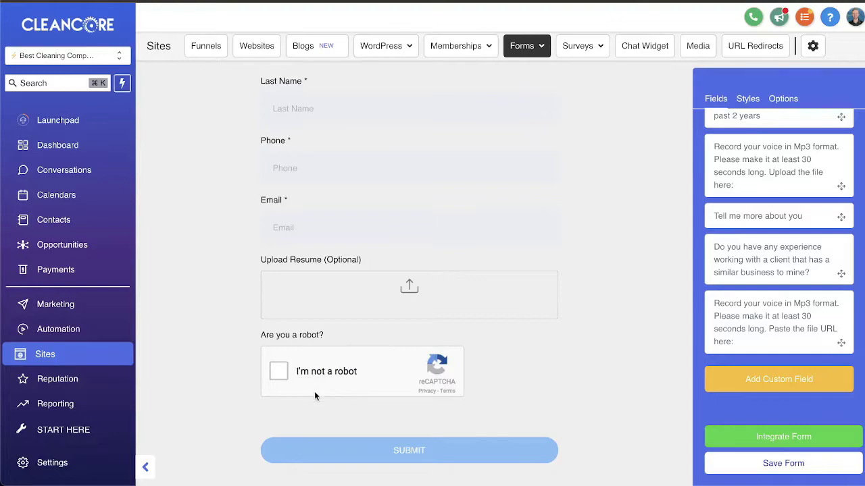
Return to the standard fields and try to place a Button element in the form near the captcha.
click(715, 99)
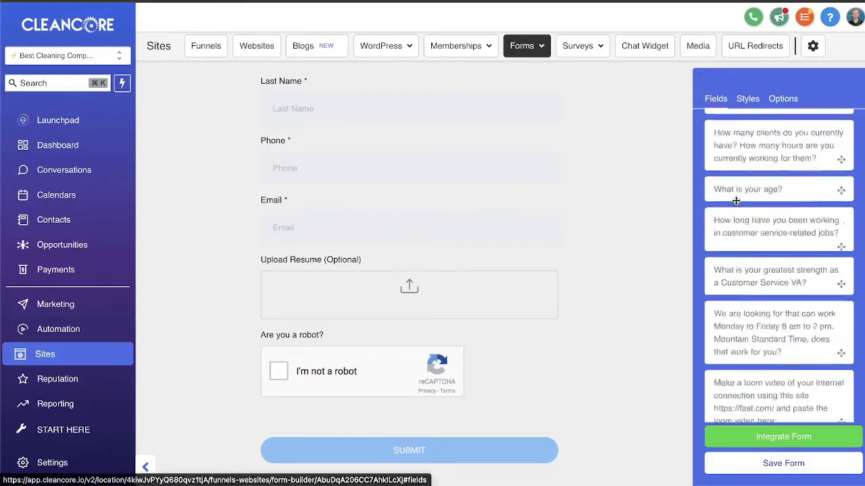
click(723, 140)
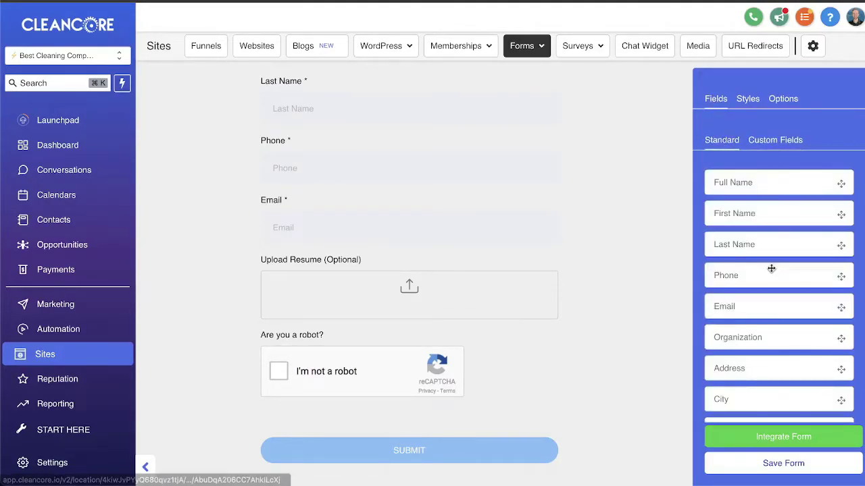
scroll(774, 283, down, 5)
drag(730, 382, 448, 356)
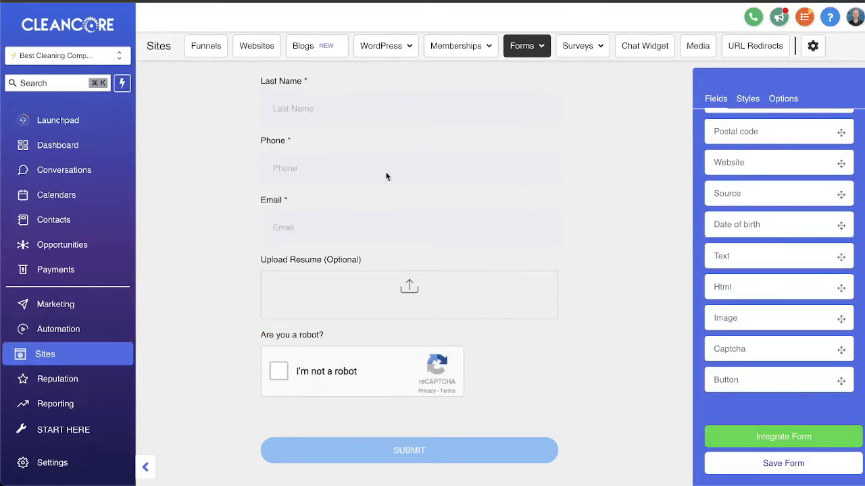
Leave the form builder for the survey builder and review the applicant survey's Introduction slide.
click(582, 47)
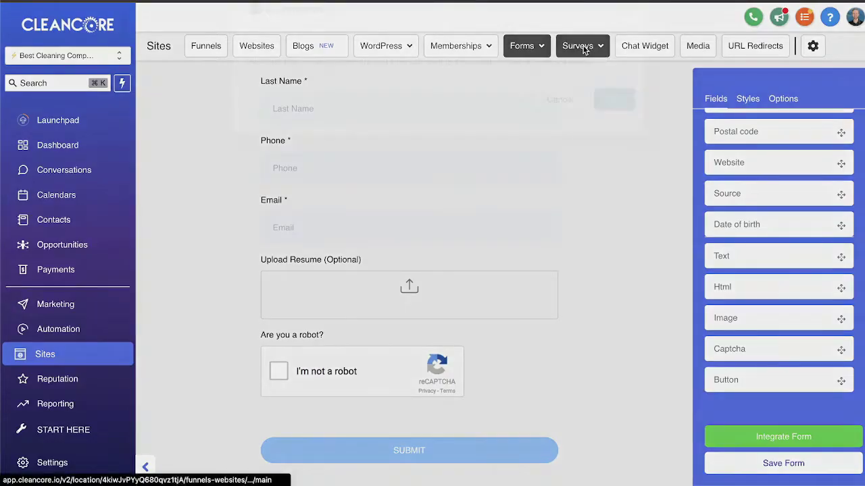
click(614, 137)
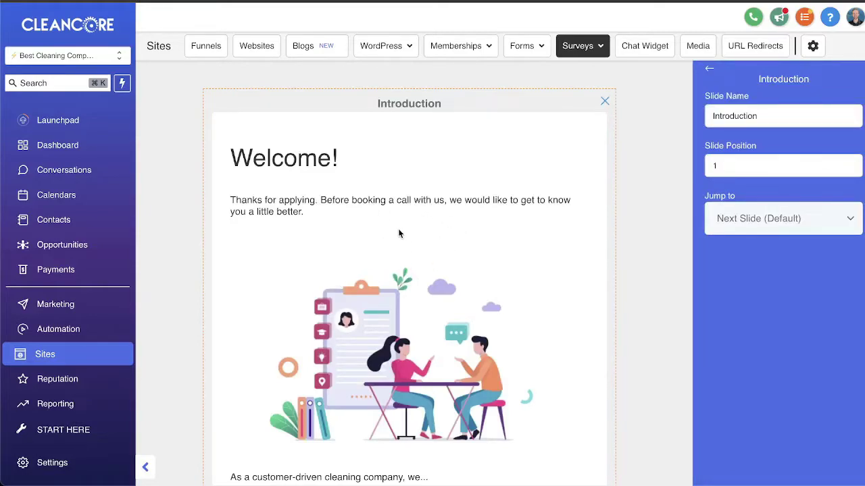
scroll(394, 189, down, 1)
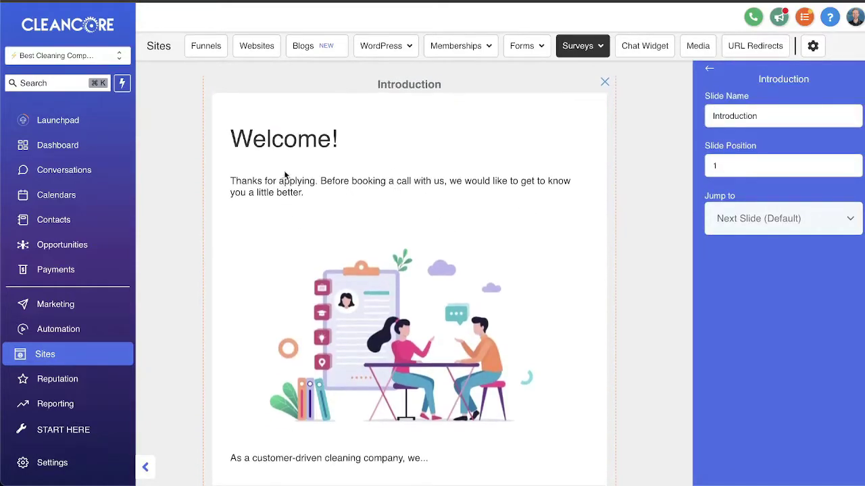
scroll(352, 165, down, 1)
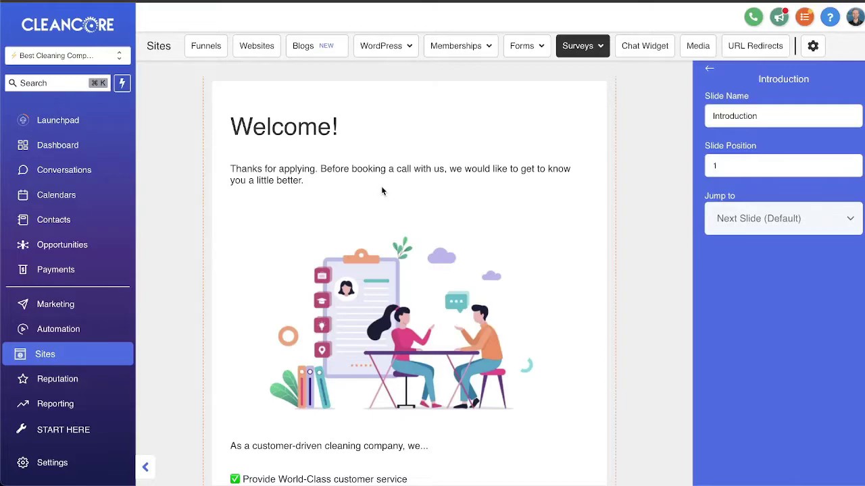
scroll(353, 178, down, 3)
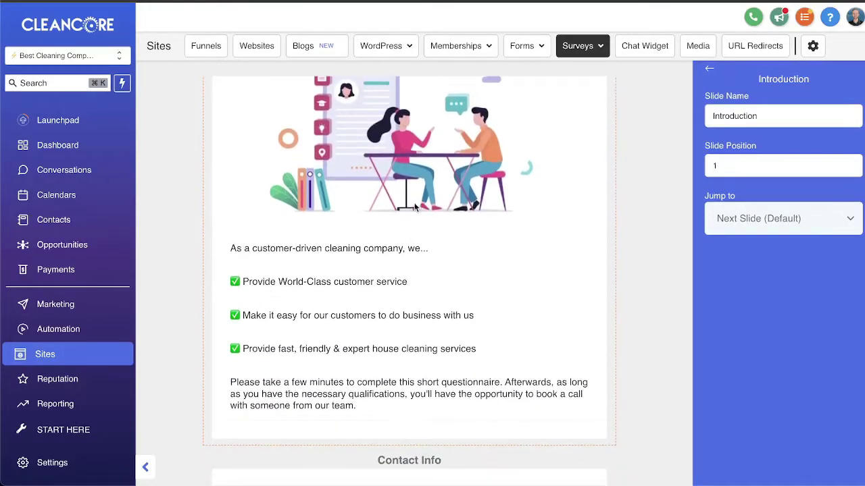
Review the survey's Contact Info and Eligibility slides, and return to the Introduction slide.
scroll(308, 352, down, 4)
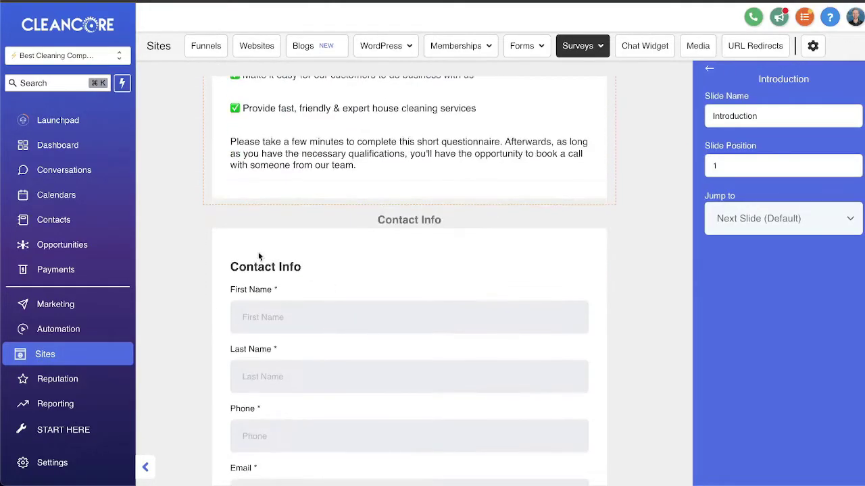
scroll(322, 331, down, 5)
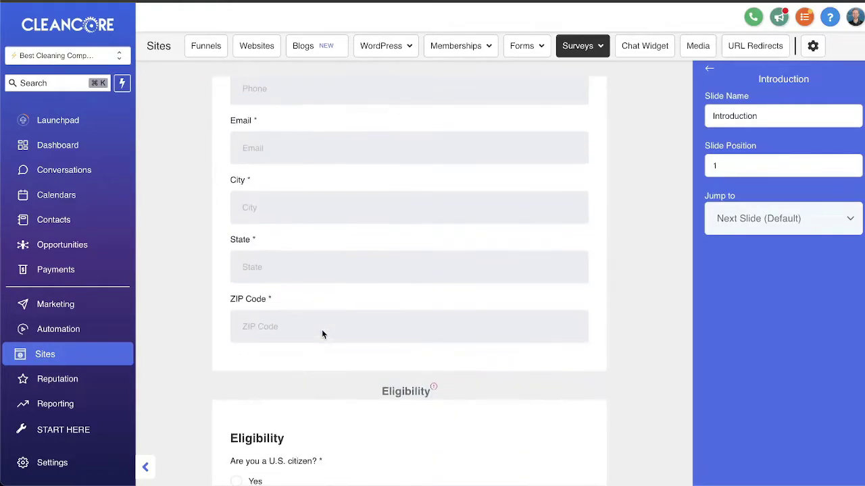
scroll(322, 334, down, 3)
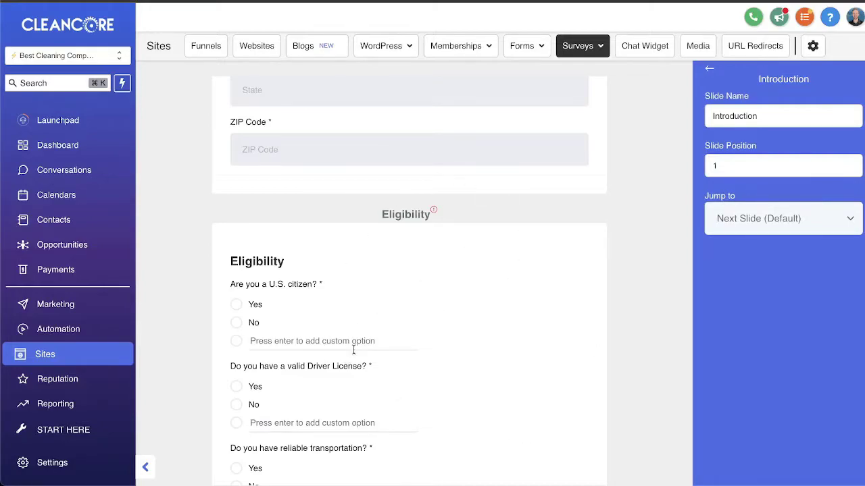
scroll(345, 341, up, 6)
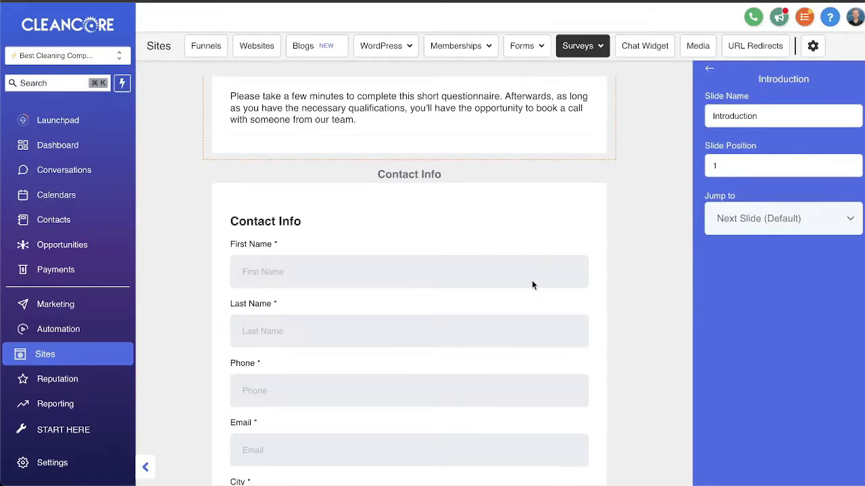
scroll(532, 280, up, 7)
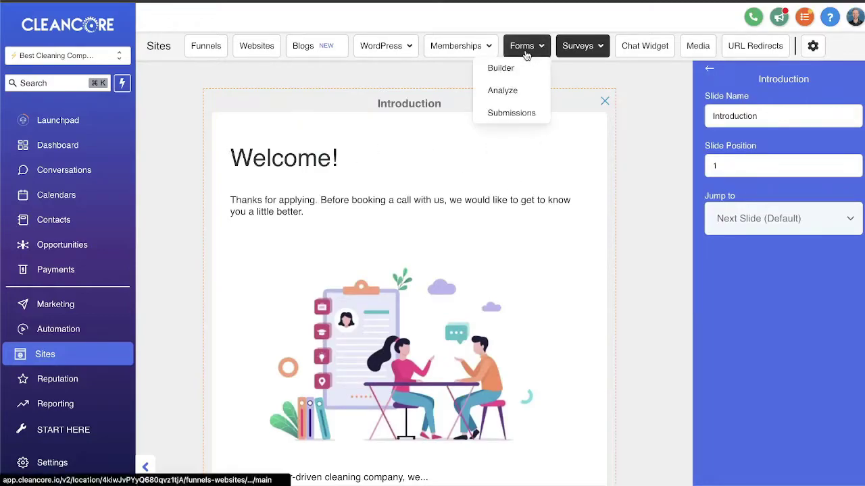
mouse_move(579, 59)
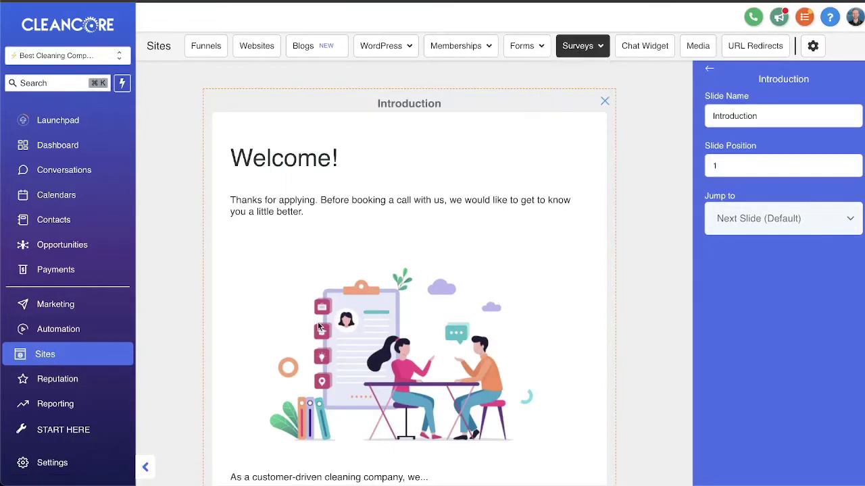
Leave the survey builder, discarding unsaved work, and open the IC // Recruiting funnel in the Recruiting // IC's folder.
click(206, 47)
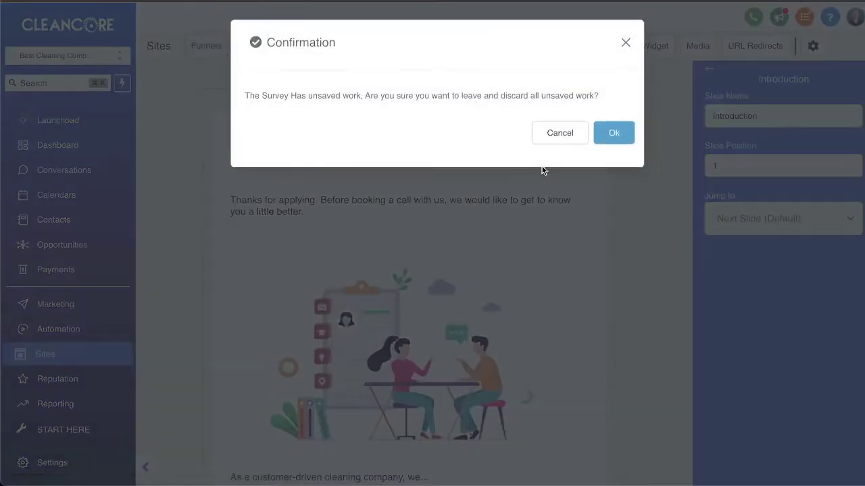
click(594, 142)
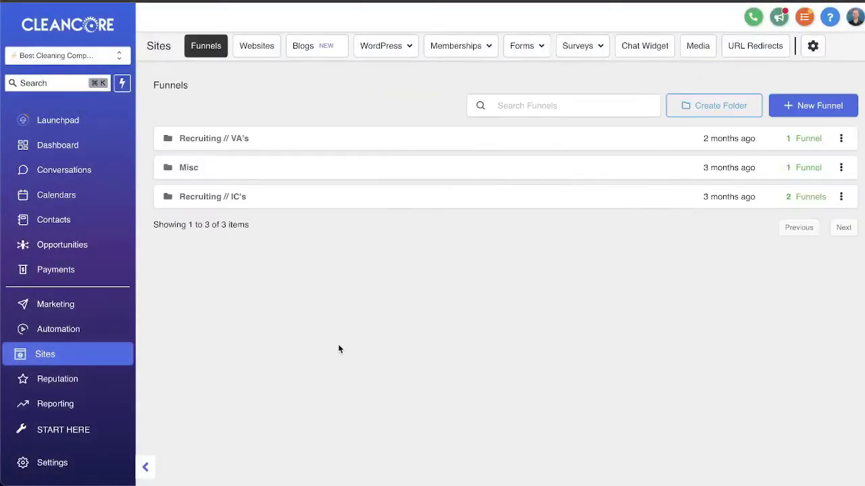
click(221, 199)
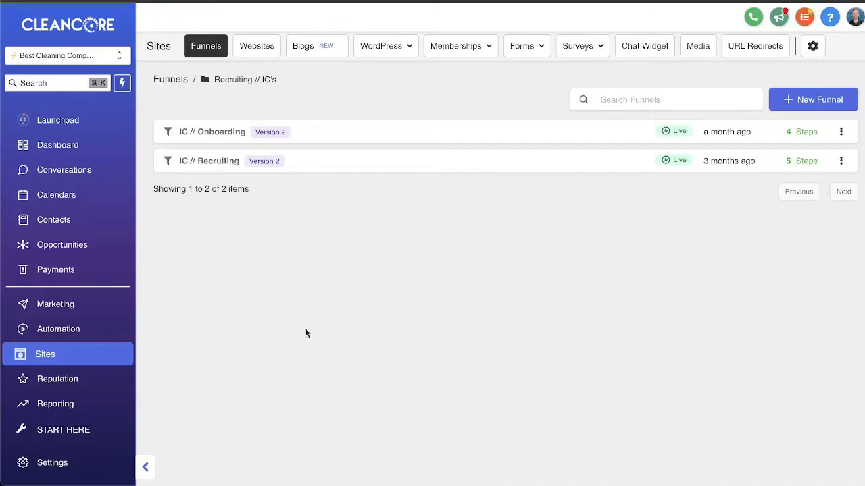
click(213, 163)
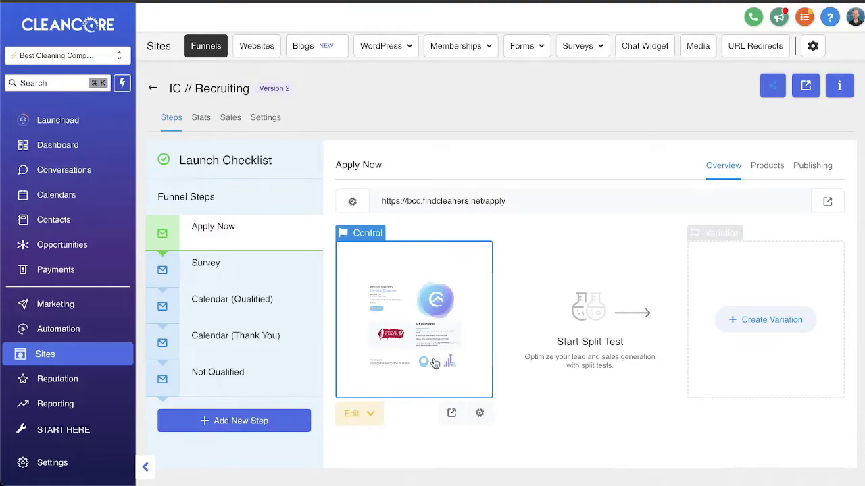
Review the funnel's Survey, Calendar (Qualified), Calendar (Thank You) and Not Qualified steps and the survey page's URL.
click(213, 270)
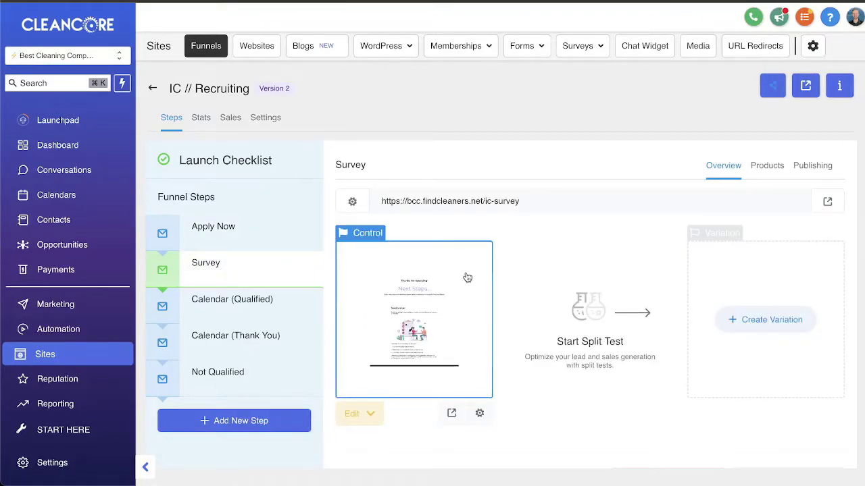
drag(403, 201, 421, 201)
click(437, 203)
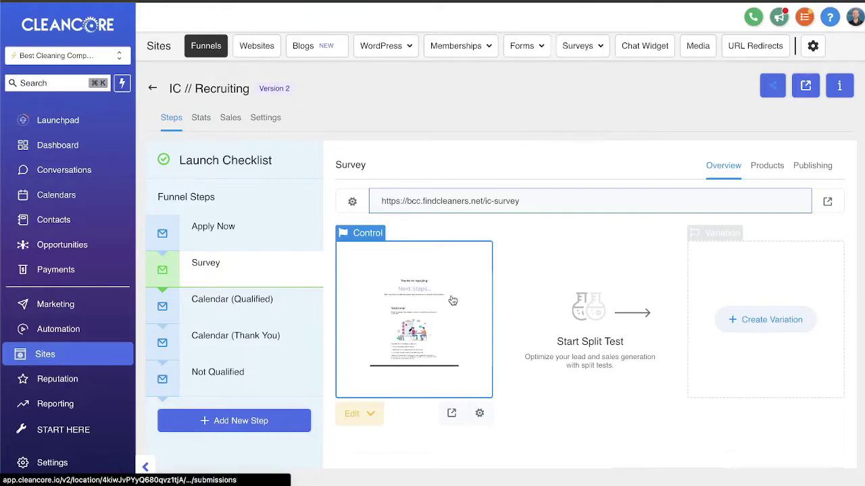
click(230, 308)
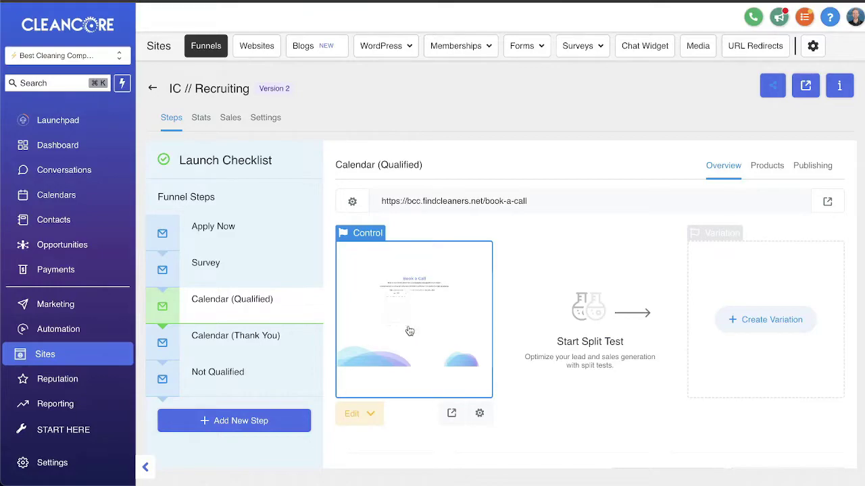
click(277, 340)
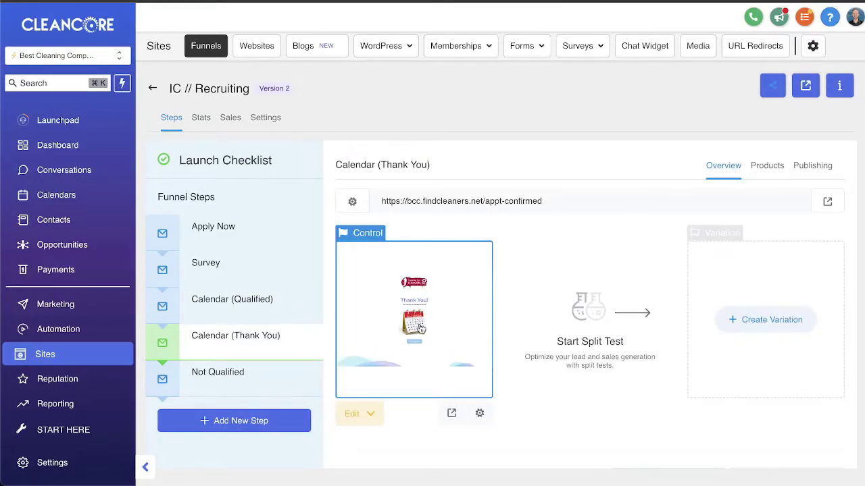
click(219, 383)
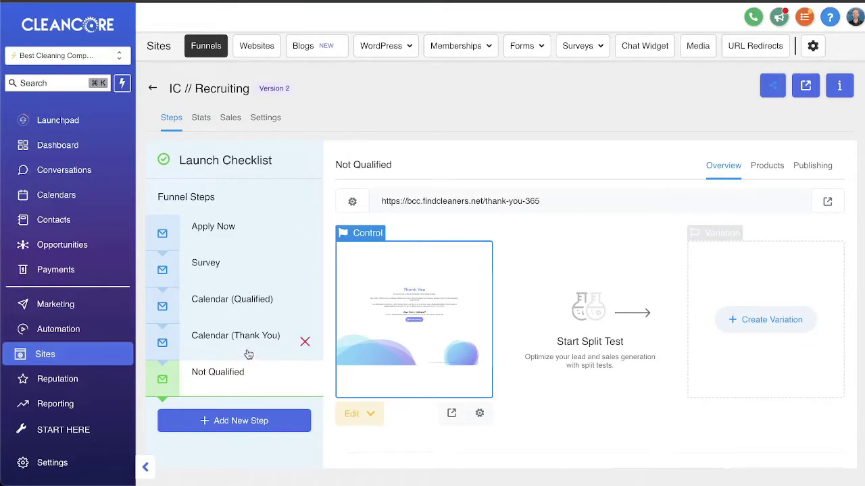
View the live page of the funnel's Apply Now step and highlight its company name and Boulder, CO location.
click(275, 234)
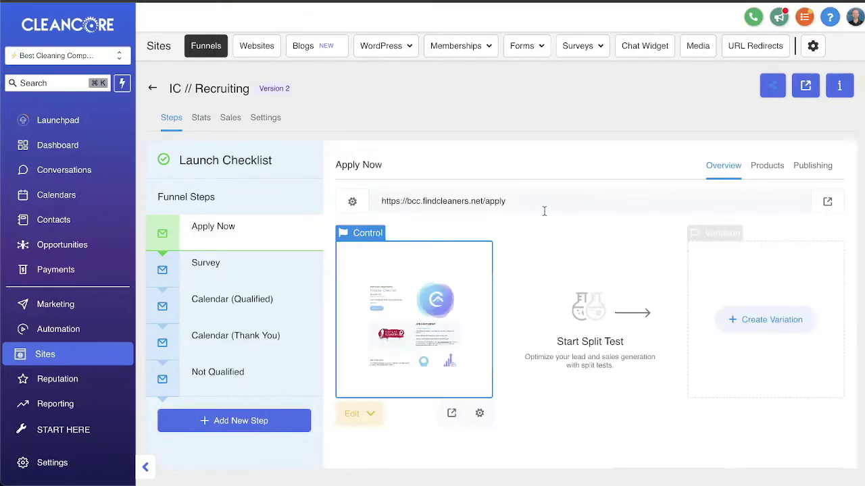
click(432, 200)
click(445, 200)
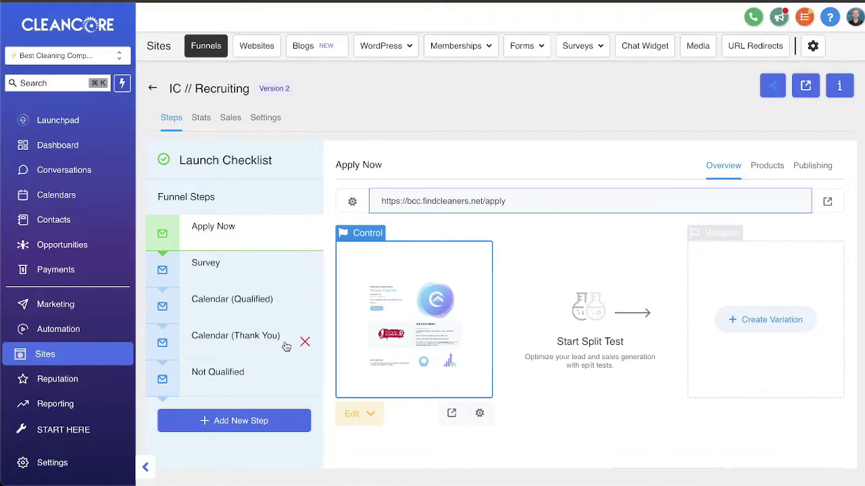
click(827, 201)
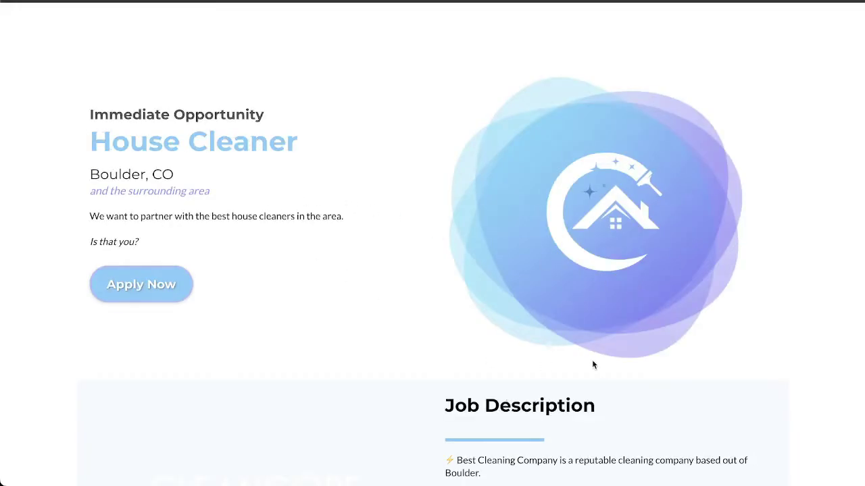
scroll(561, 367, down, 1)
drag(559, 454, 443, 458)
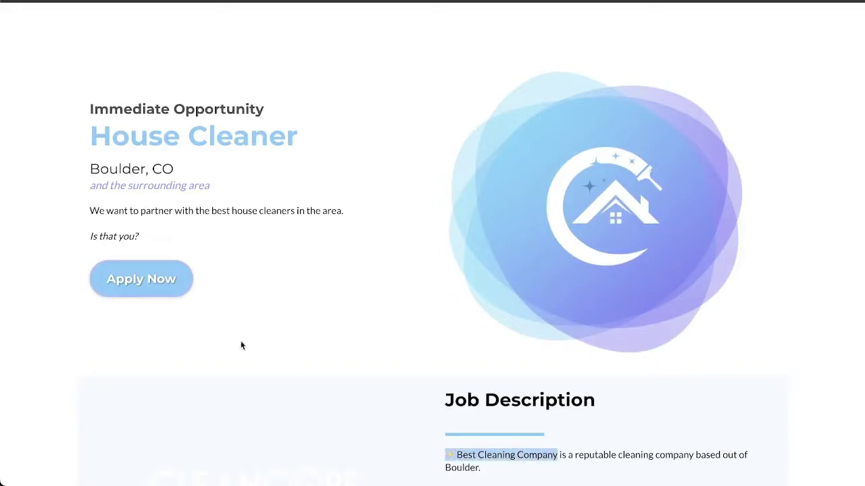
drag(87, 172, 183, 170)
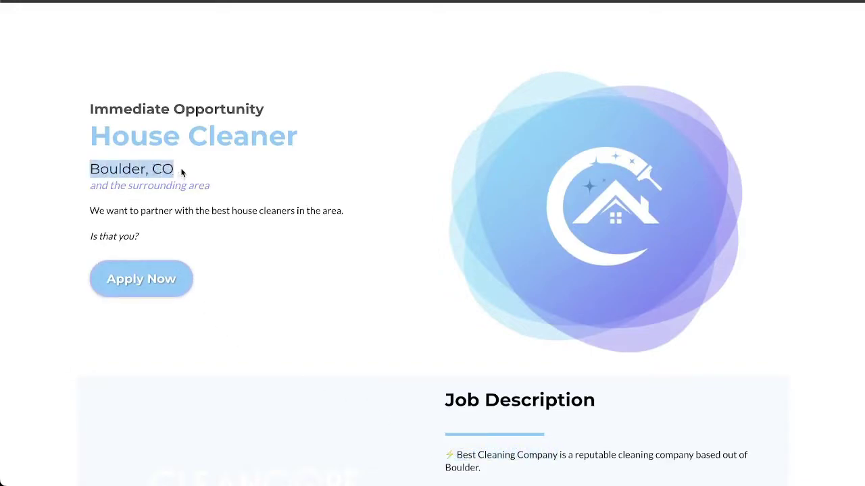
Review the page's Get Started application form through to its submit button, close it, and view the funnel's Calendar (Qualified) step.
click(147, 285)
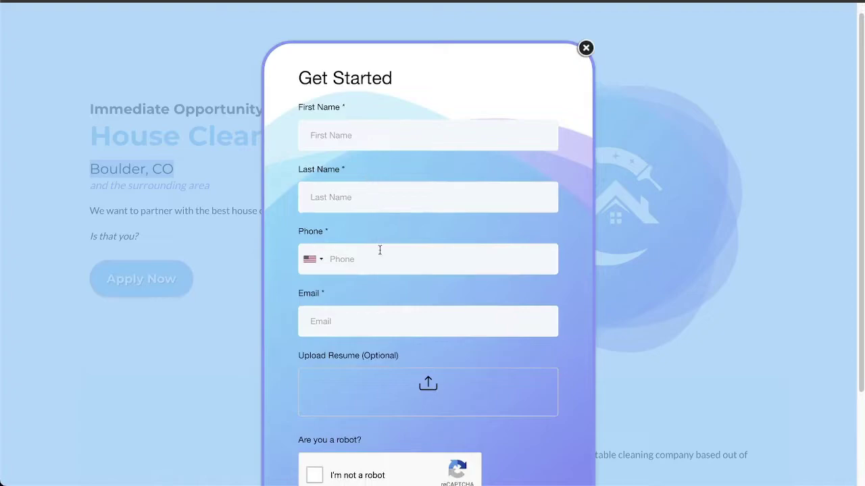
scroll(403, 343, down, 2)
scroll(403, 347, up, 2)
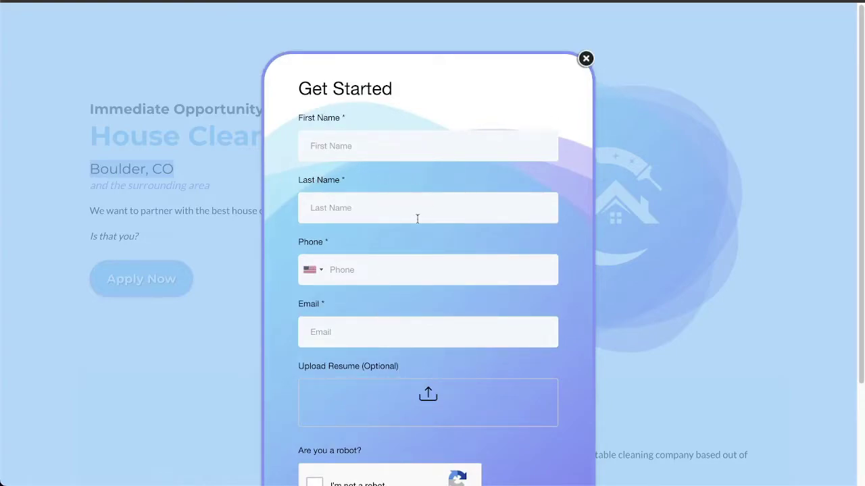
scroll(451, 436, down, 2)
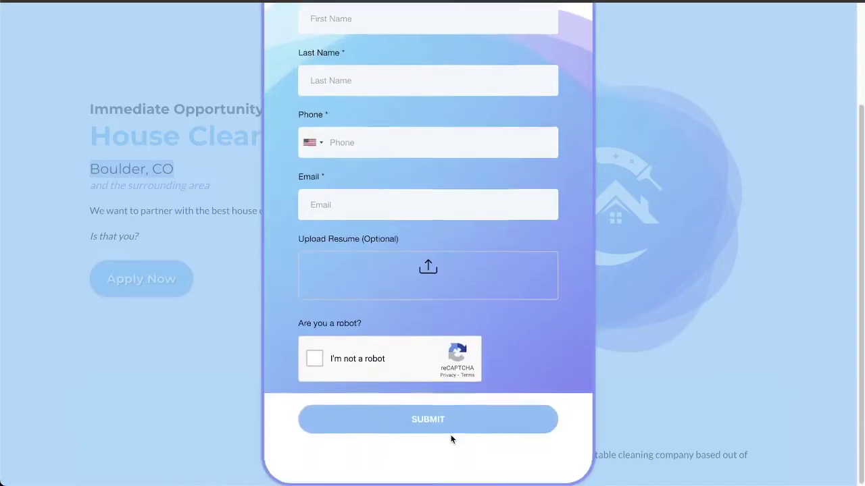
scroll(403, 419, up, 2)
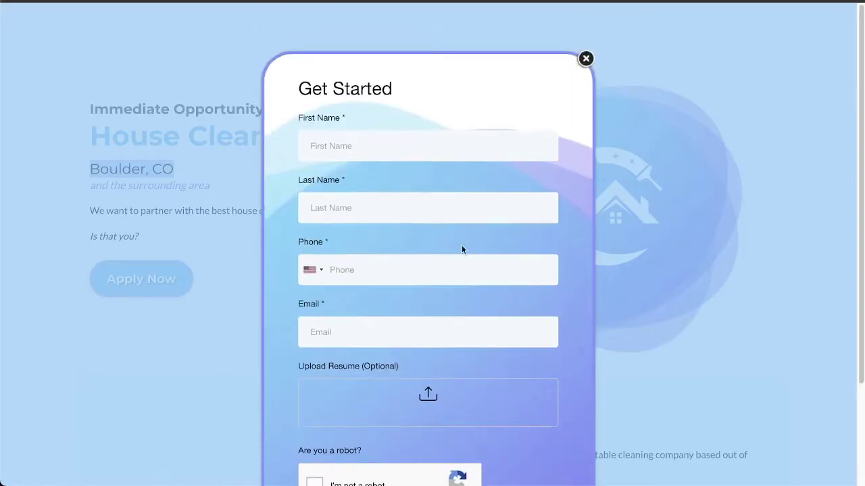
click(586, 59)
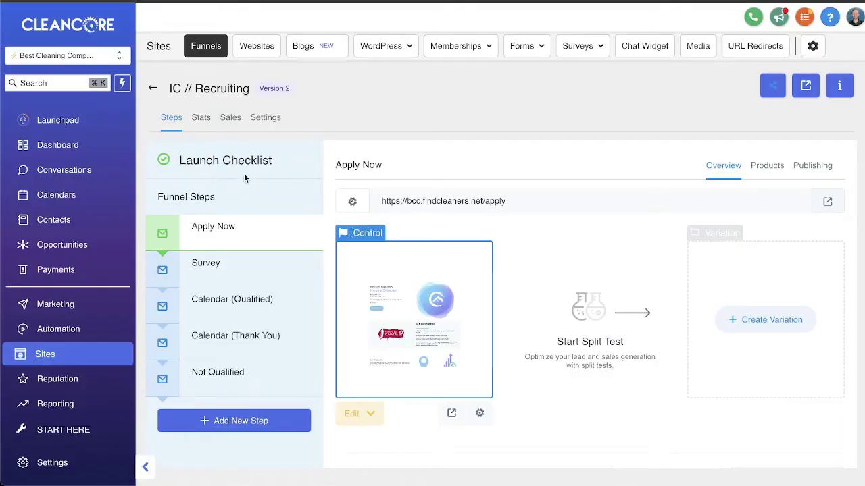
click(229, 300)
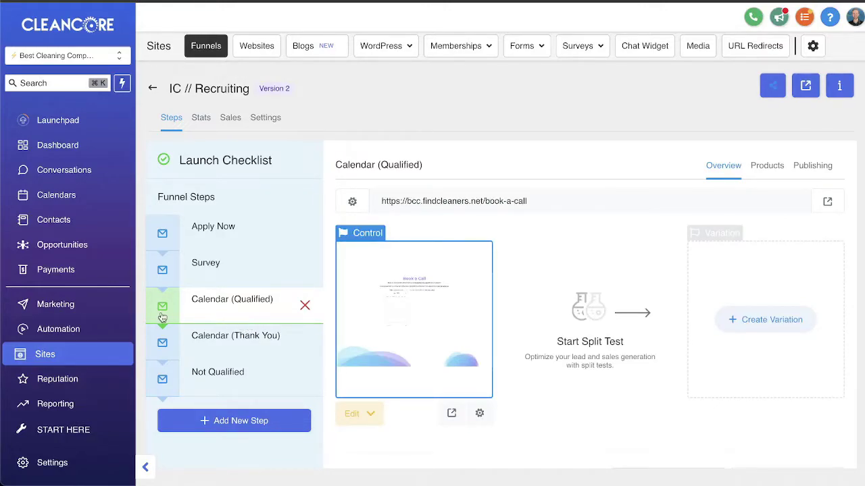
In the Recruiting (IC) opportunities pipeline, move the applicant's card to Completed Survey, back to Booked Call and on to Extend Offer.
click(67, 251)
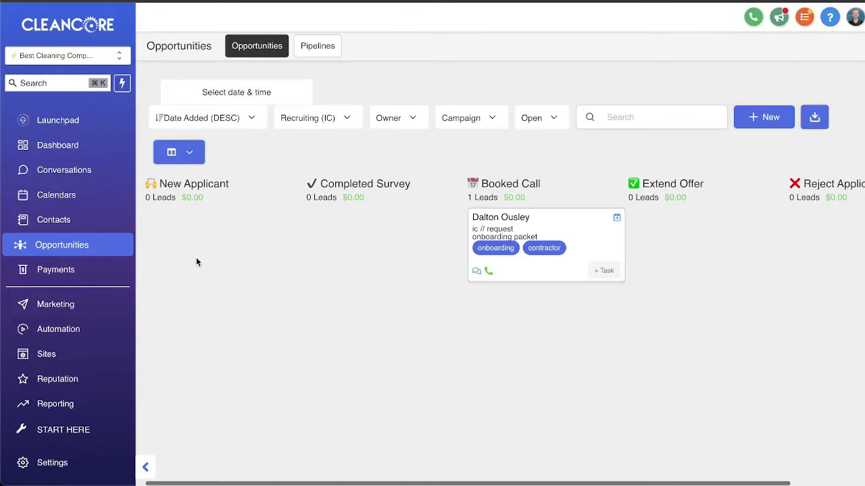
drag(579, 247, 360, 198)
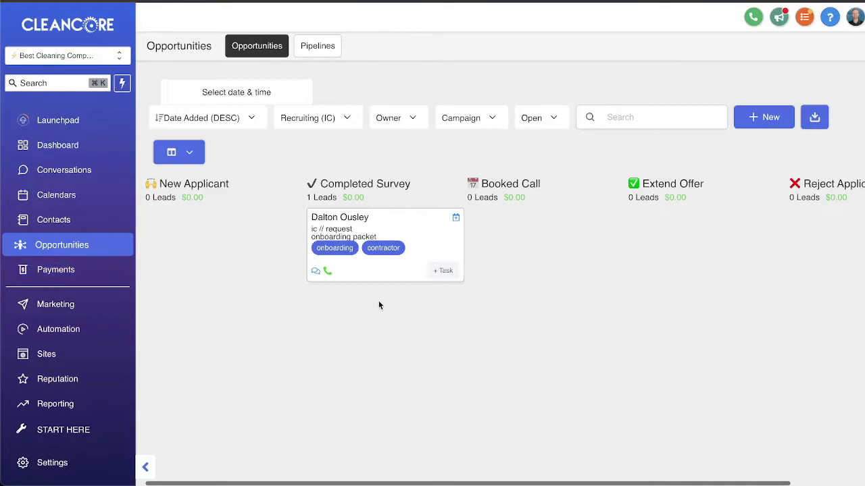
drag(362, 275, 497, 291)
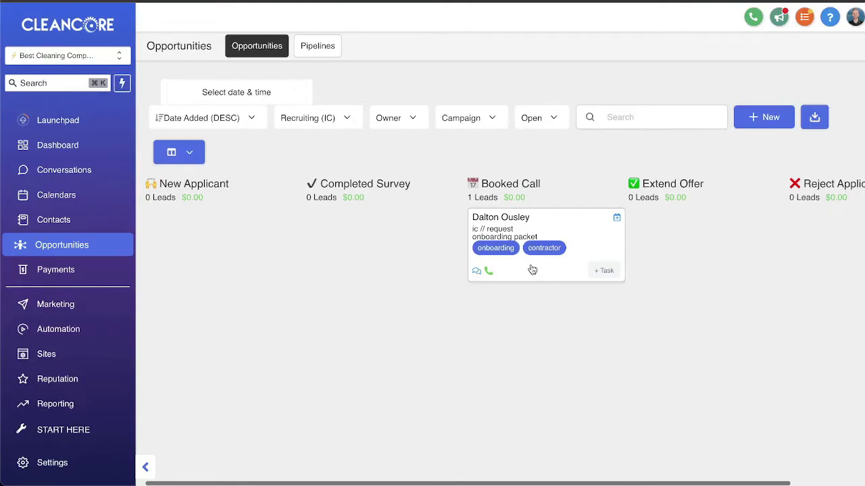
drag(537, 273, 656, 277)
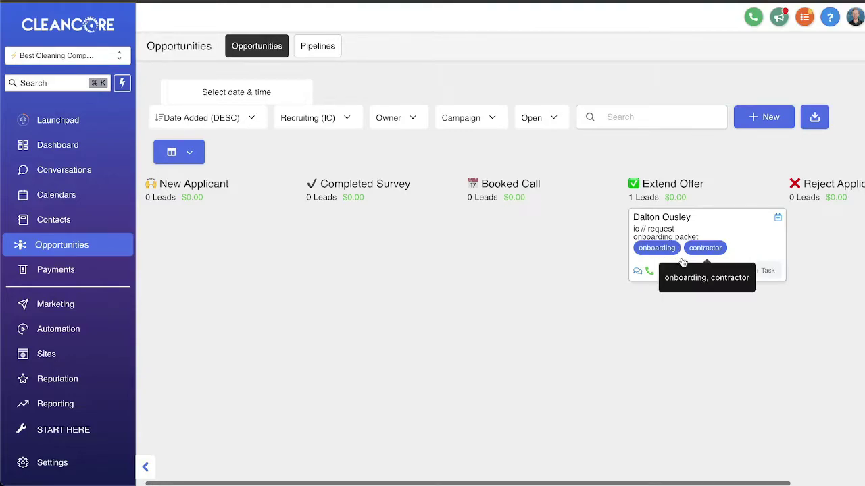
scroll(647, 355, right, 3)
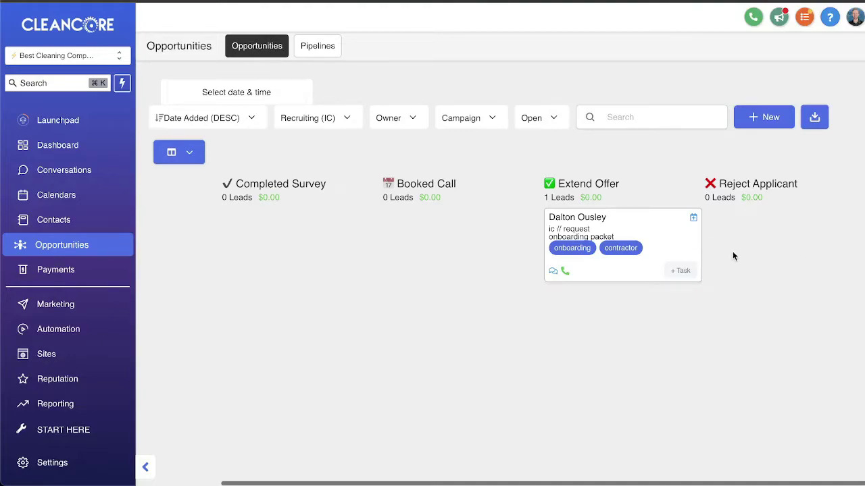
scroll(613, 352, left, 2)
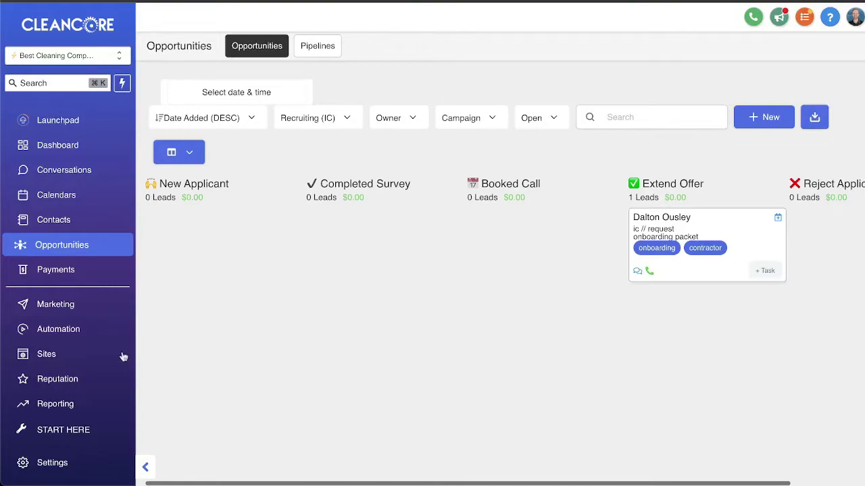
Open the IC // Onboarding funnel from the Recruiting // IC's folder and review its live Get Started page and Success step.
click(63, 354)
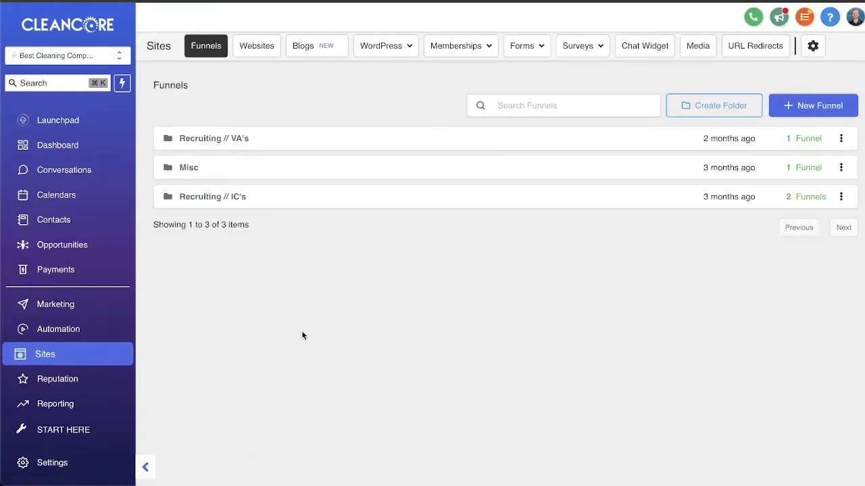
click(227, 198)
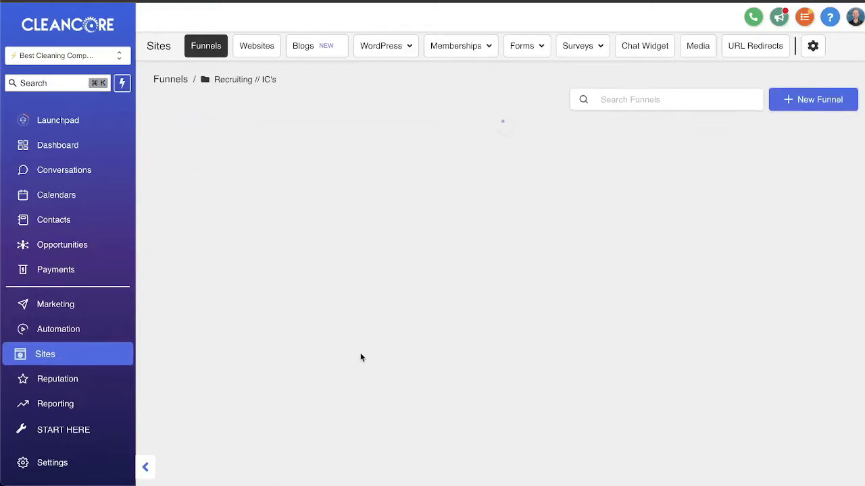
click(208, 134)
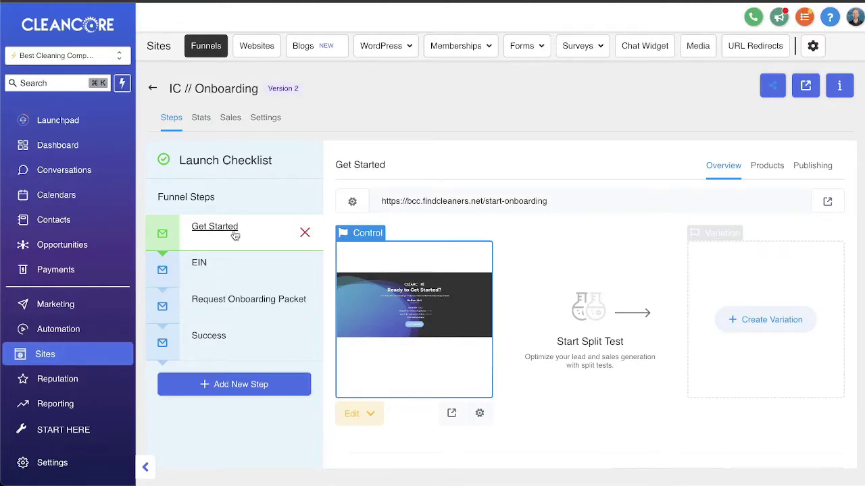
drag(409, 201, 452, 203)
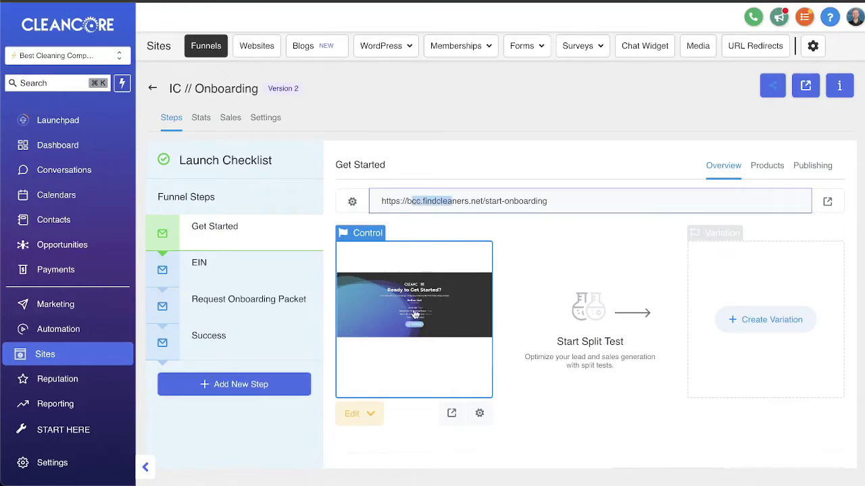
click(827, 202)
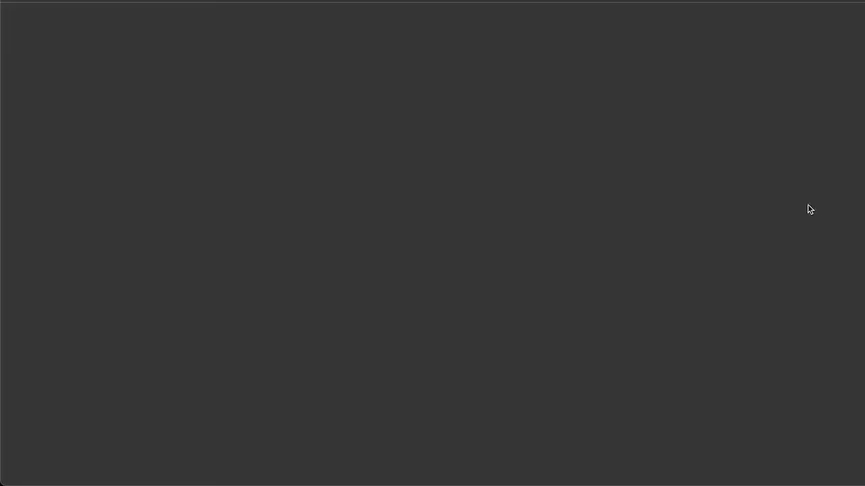
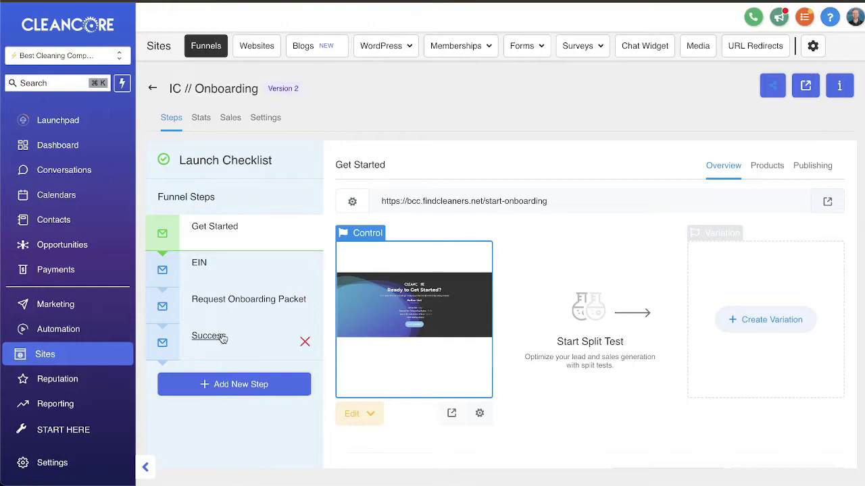
click(235, 343)
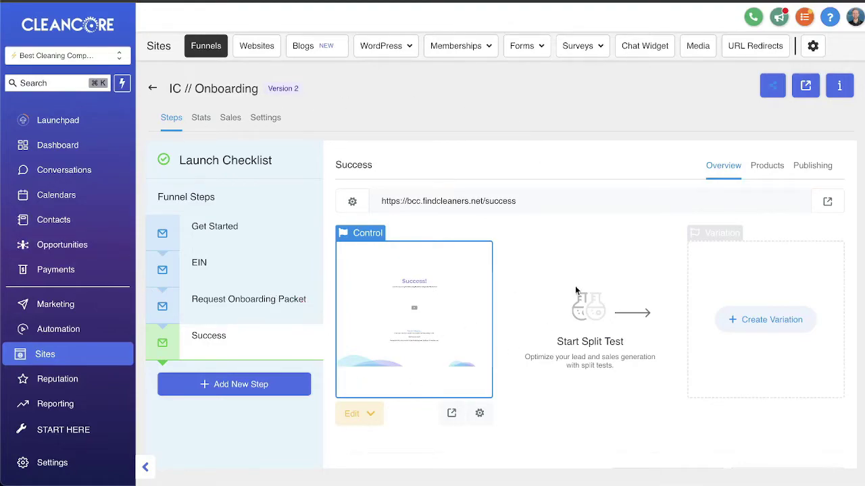
Open the 1) Extend Offer (IC) workflow from the B) Recruiting // IC // Onboarding folder of the automation workflows.
click(79, 333)
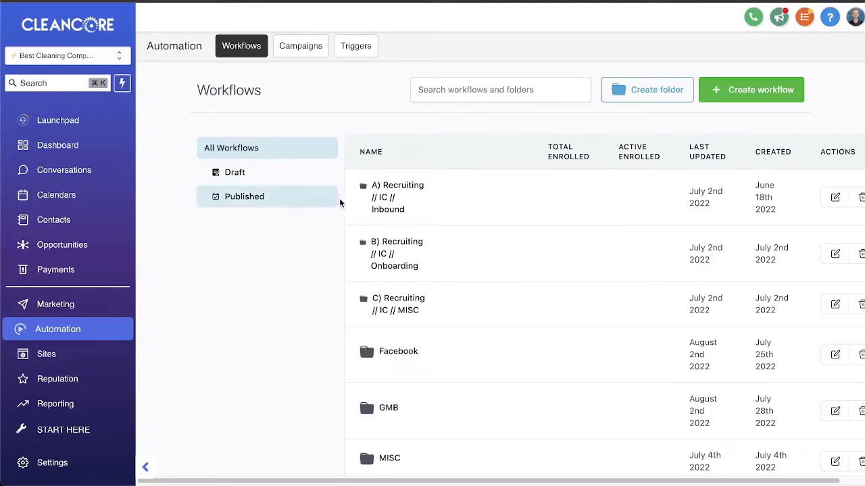
mouse_move(400, 193)
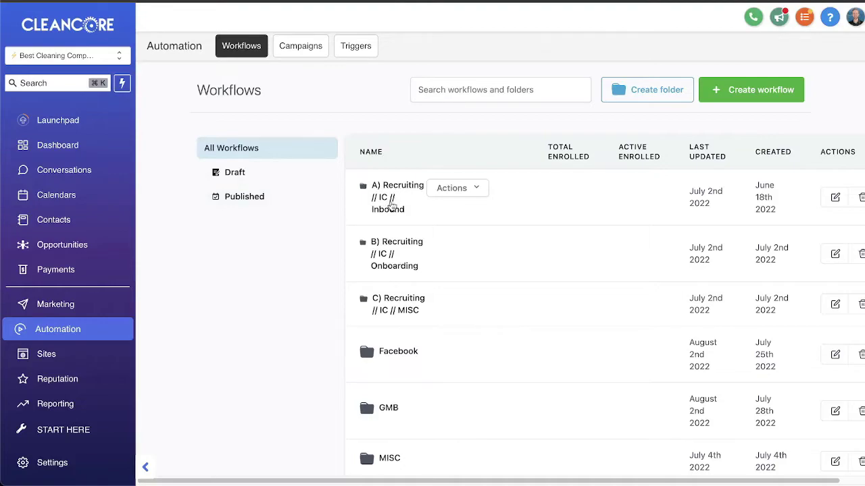
mouse_move(382, 259)
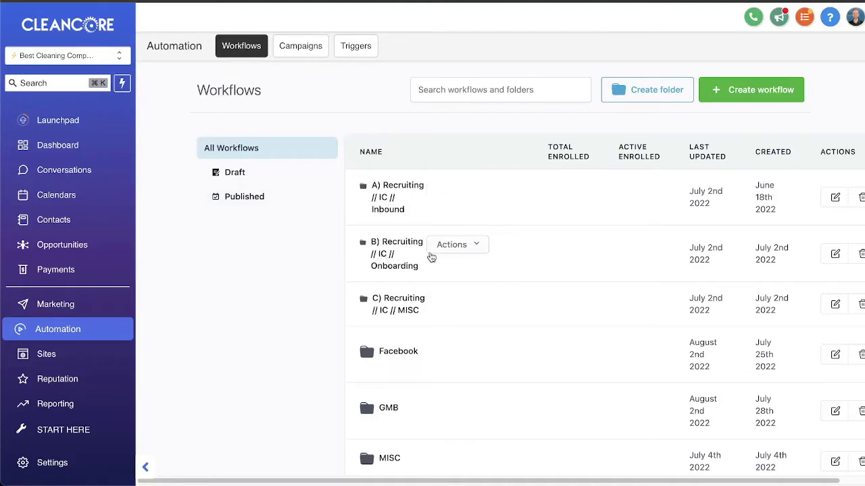
click(397, 260)
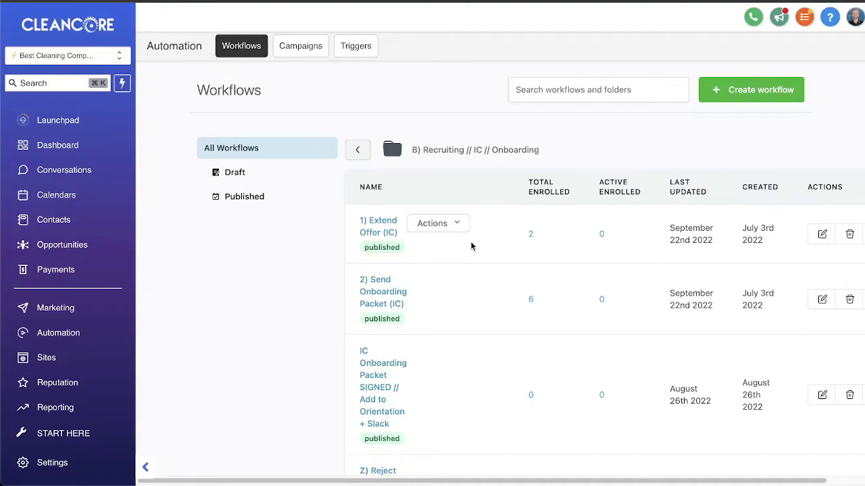
click(379, 234)
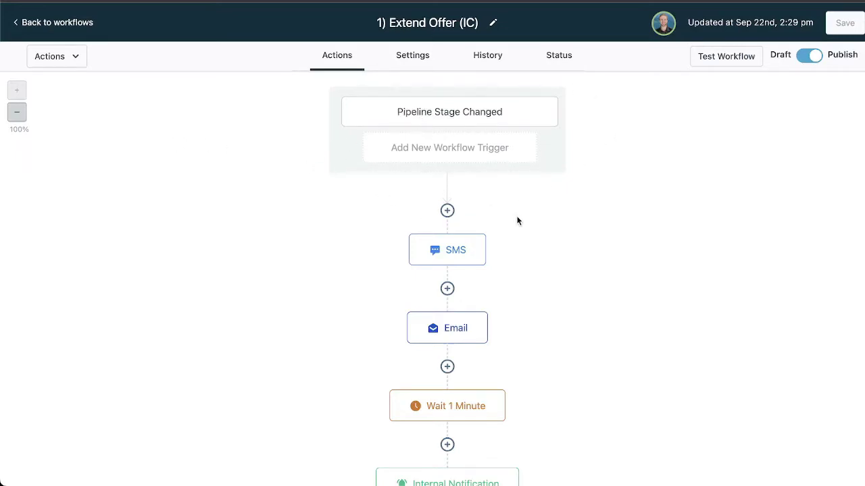
Review the Pipeline Stage Changed trigger's pipeline choices and filters, add and remove an empty filter, and close the trigger without saving.
click(443, 116)
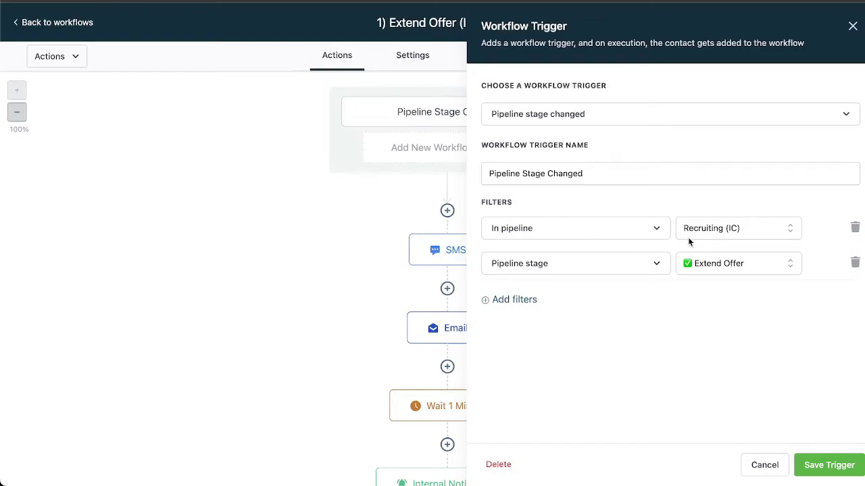
click(746, 231)
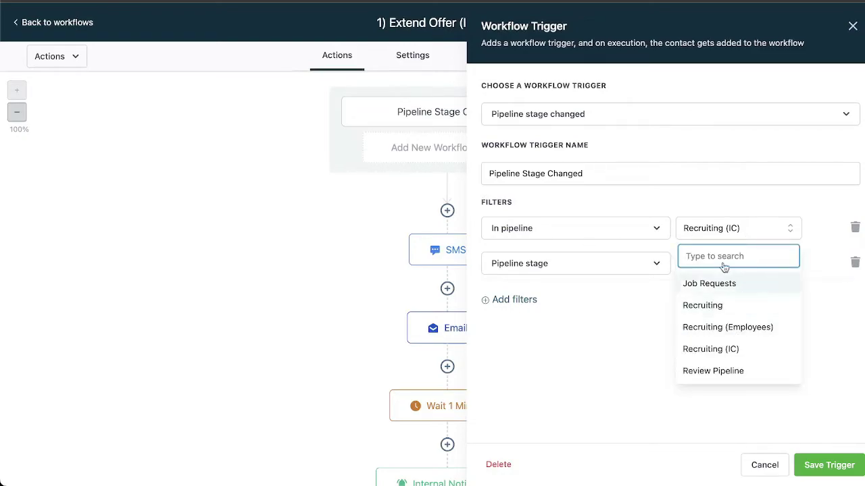
click(668, 308)
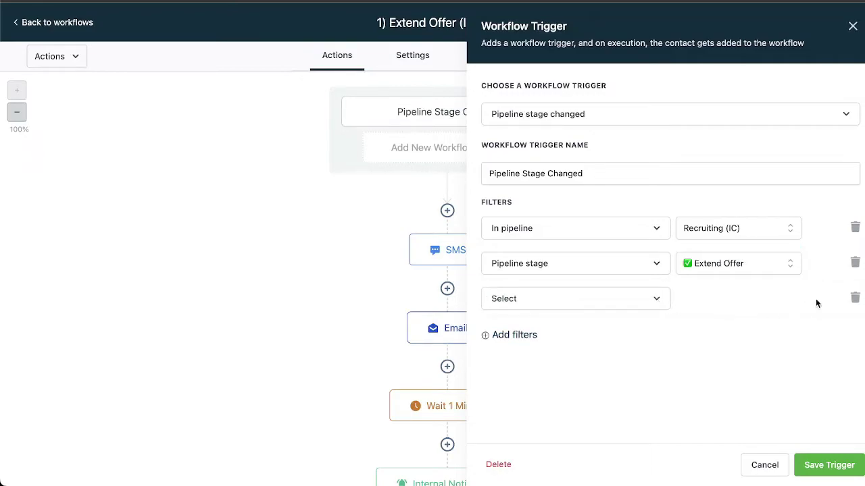
click(851, 300)
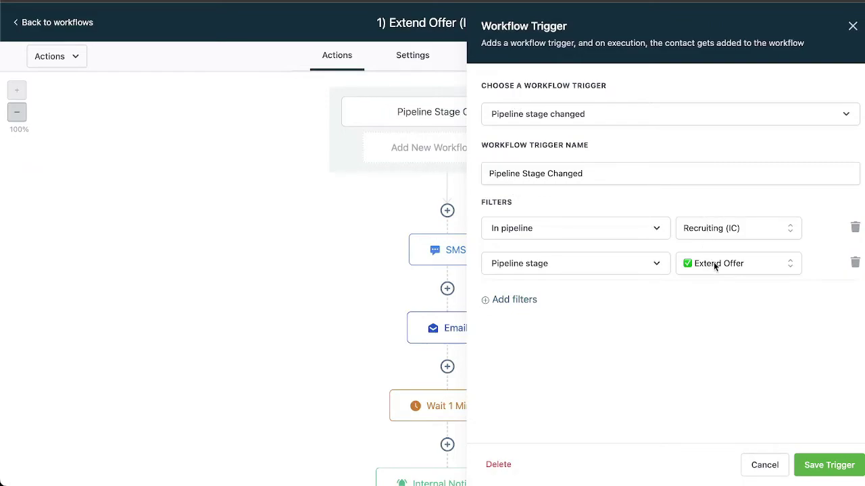
click(854, 27)
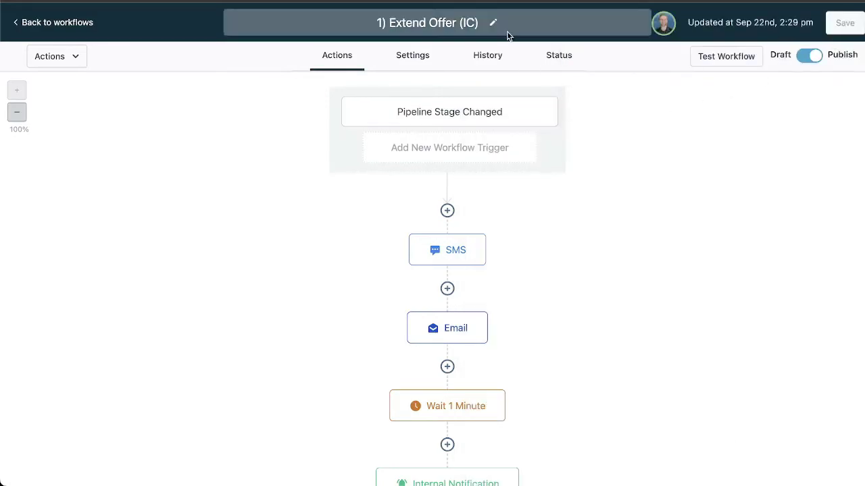
Look over the workflow's actions, read the SMS action's message and highlight its {{custom_values.ic__onboarding_docs}} placeholder.
scroll(488, 383, down, 2)
scroll(493, 379, up, 2)
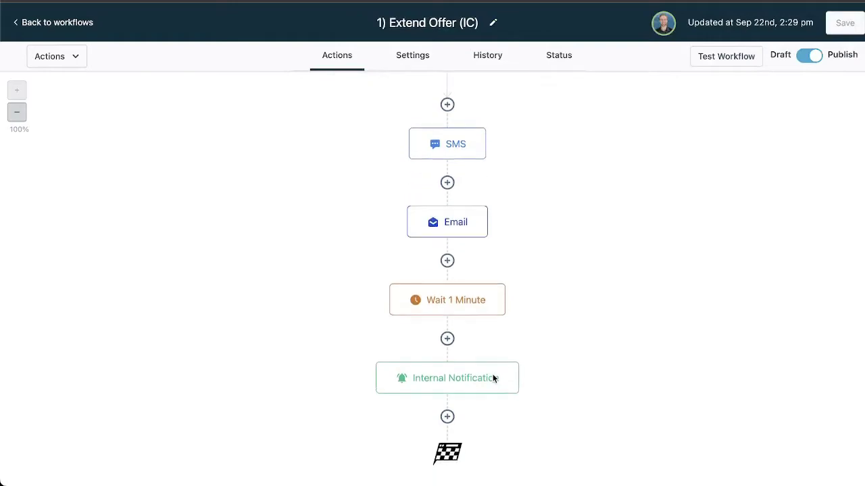
click(447, 209)
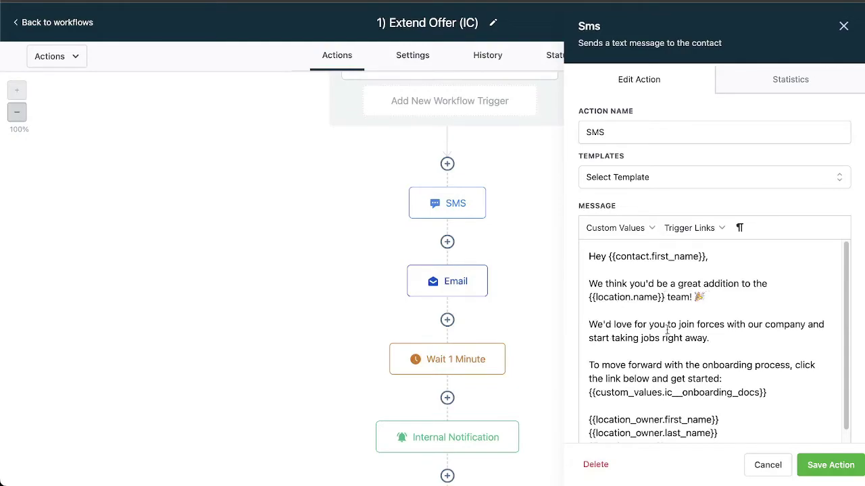
scroll(698, 341, down, 1)
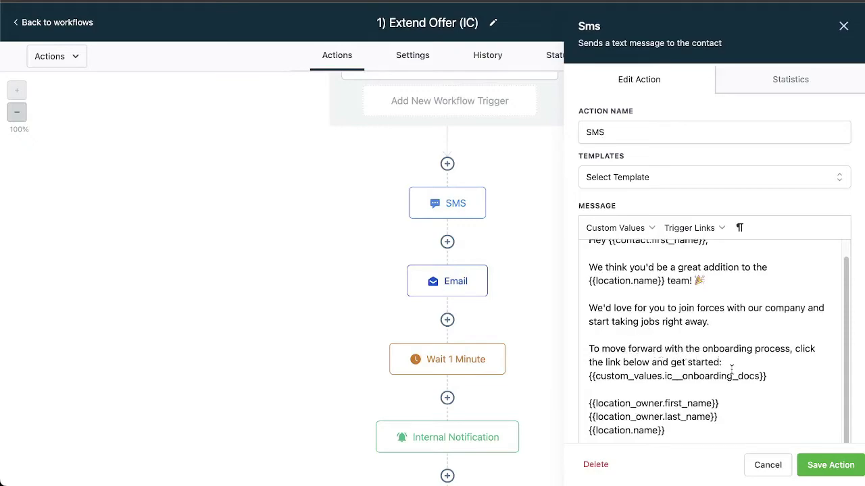
drag(777, 377, 584, 378)
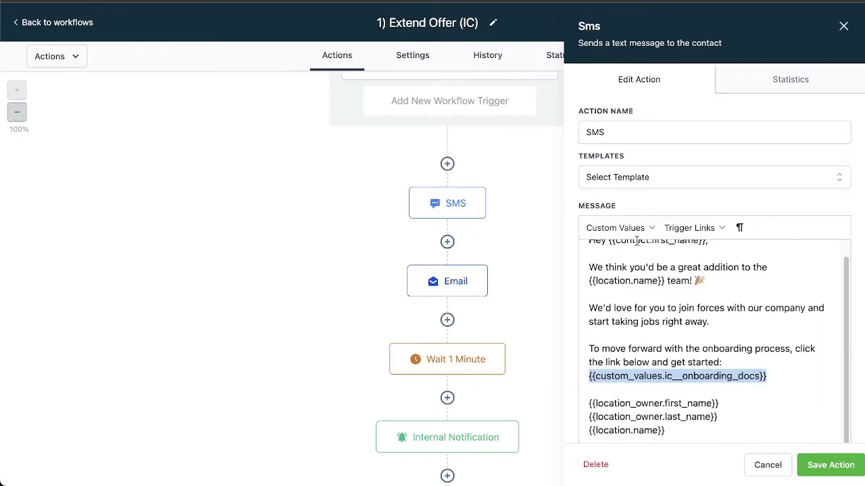
Browse the custom values available for the SMS message, including the Message, Custom Values and Account Owner groups, without inserting any.
click(615, 228)
mouse_move(626, 252)
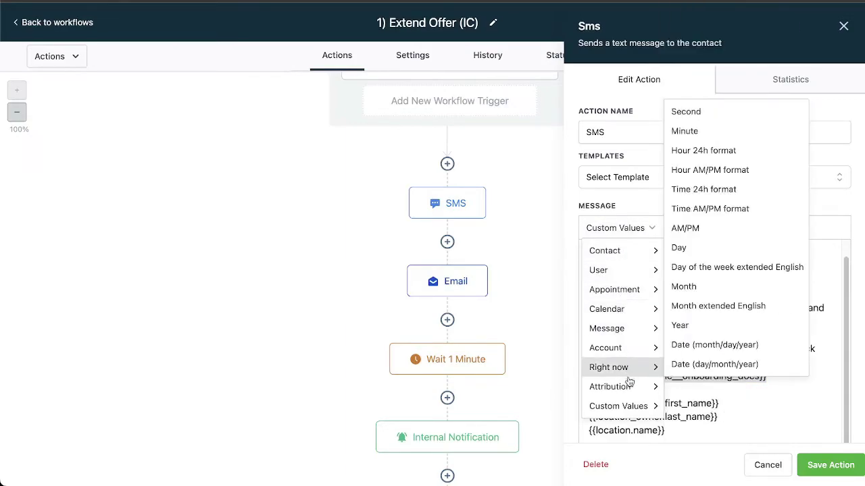
mouse_move(615, 327)
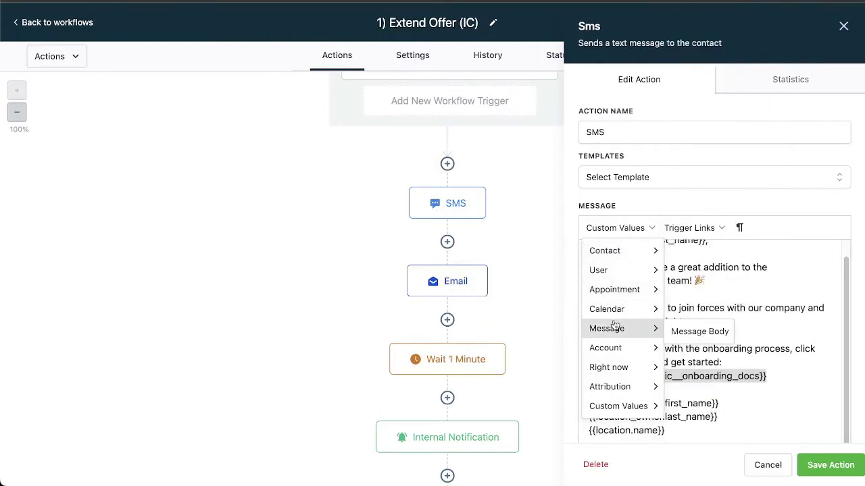
mouse_move(625, 408)
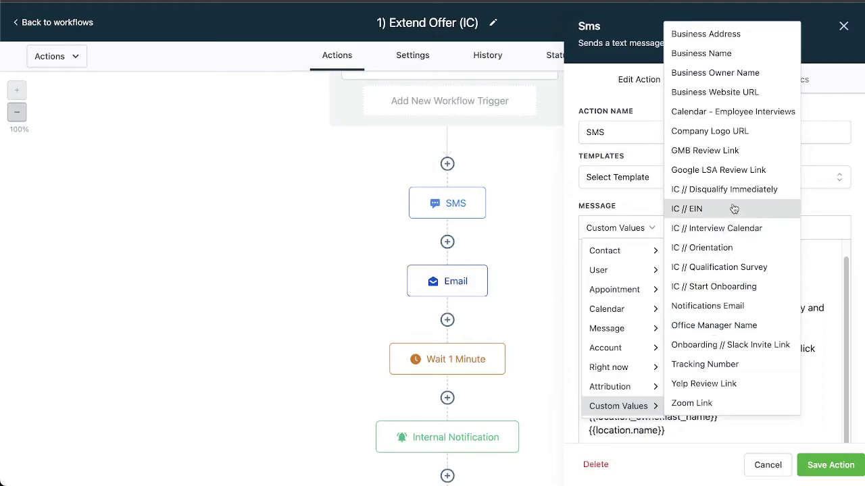
mouse_move(622, 347)
mouse_move(703, 325)
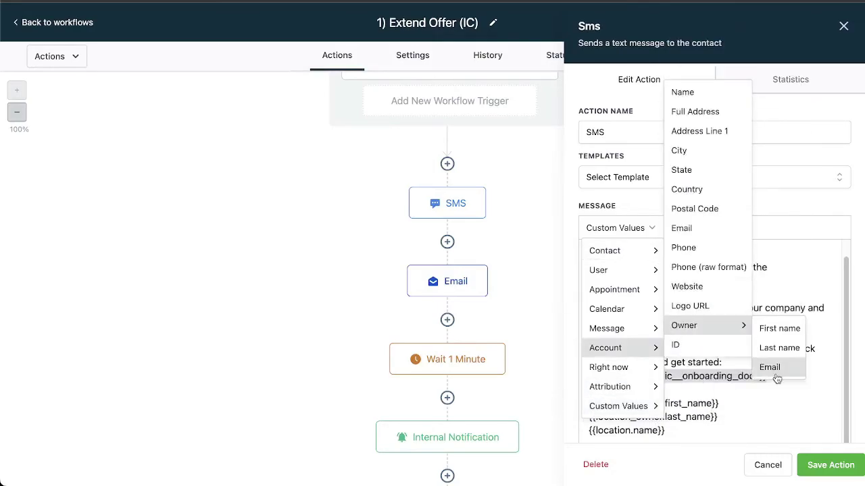
click(784, 411)
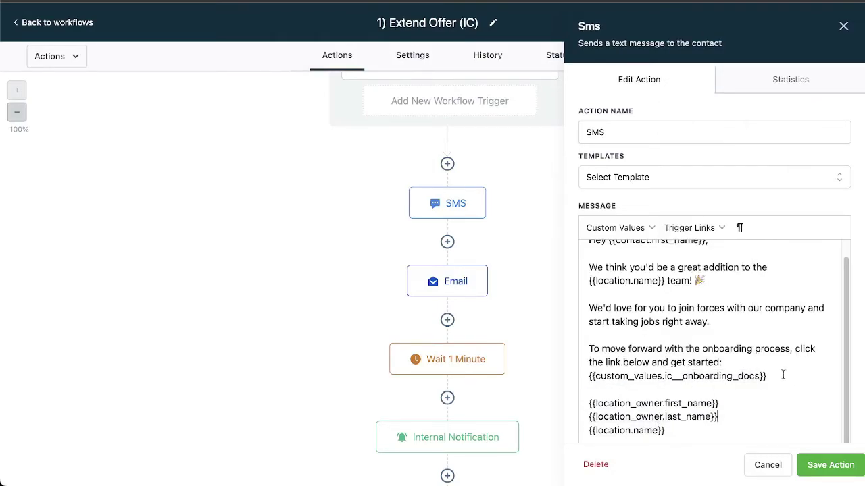
Highlight the SMS message's onboarding docs, owner first name, owner last name and location name placeholders one by one, and close the action.
drag(783, 375, 588, 382)
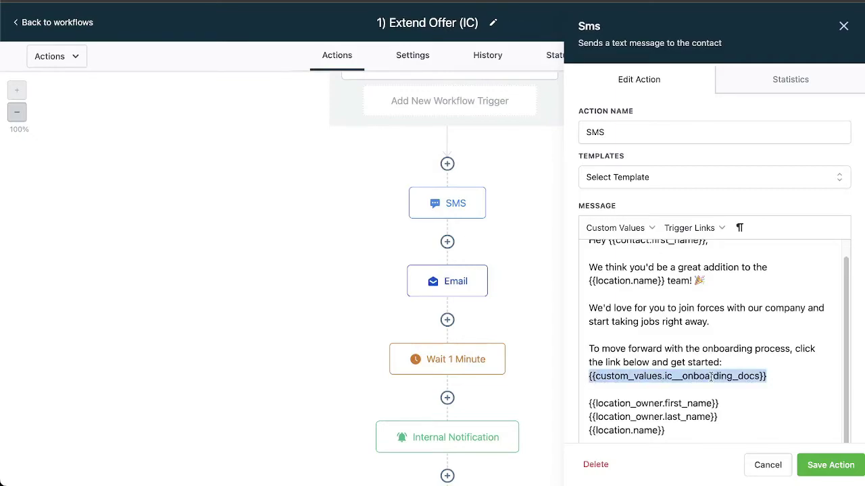
drag(720, 404, 584, 406)
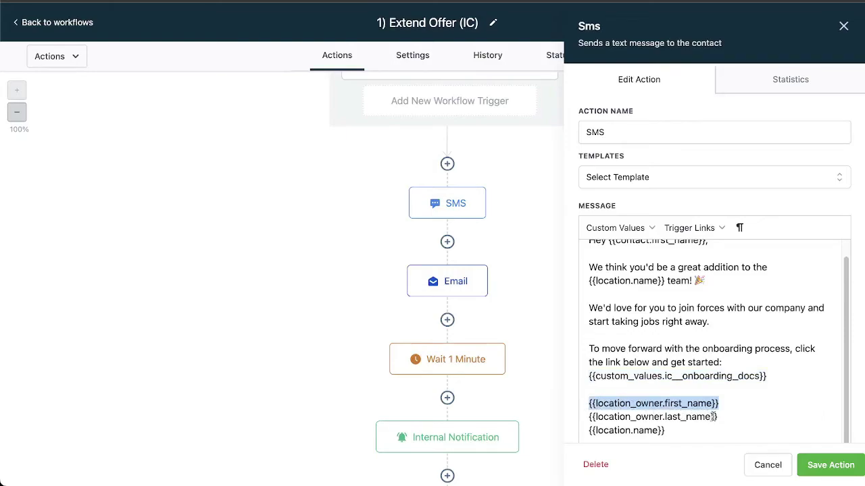
drag(719, 417, 589, 417)
drag(675, 435, 586, 433)
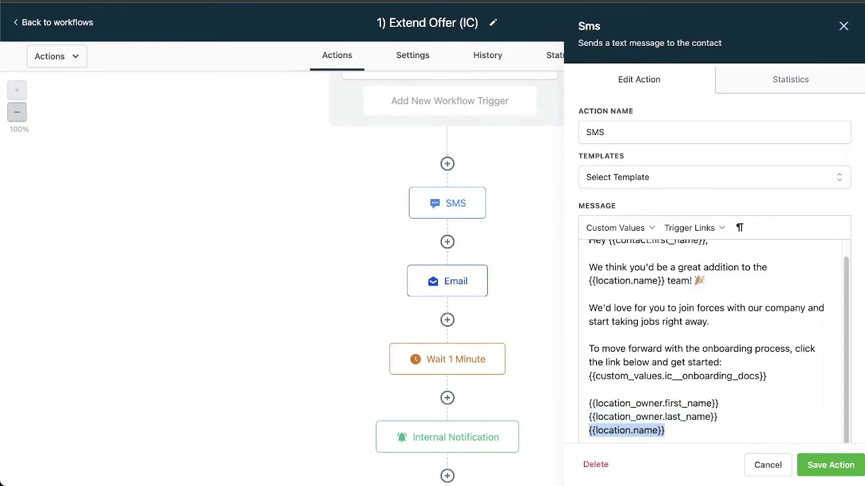
click(843, 26)
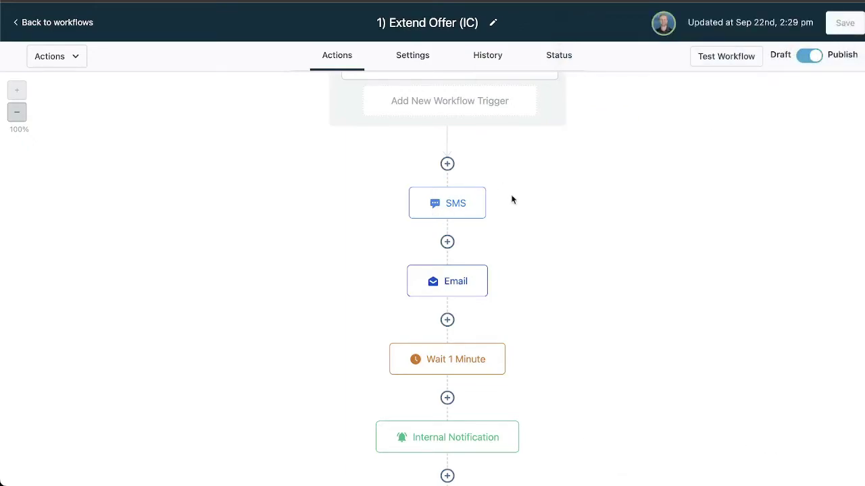
Review the Email action's sender, subject and template settings, and close it without changes.
click(450, 282)
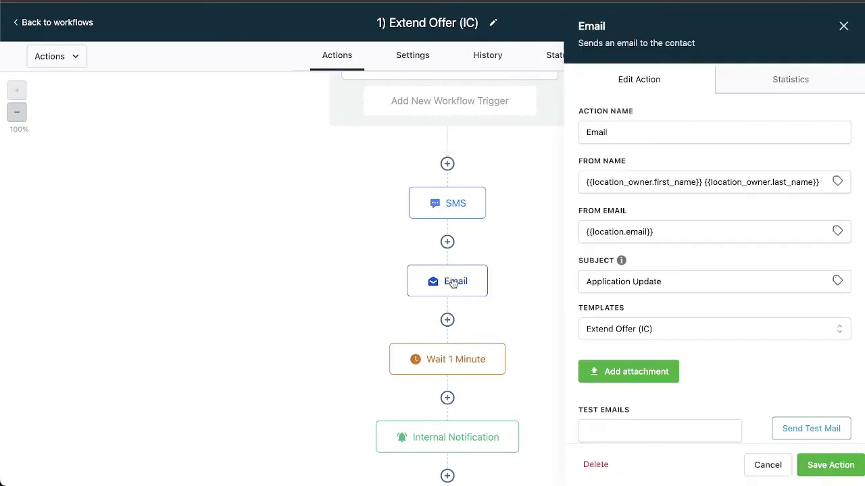
scroll(671, 328, down, 1)
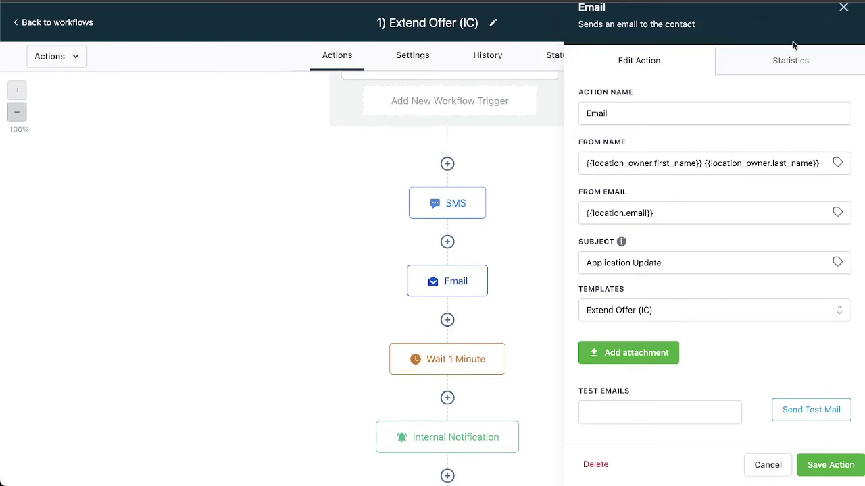
click(843, 8)
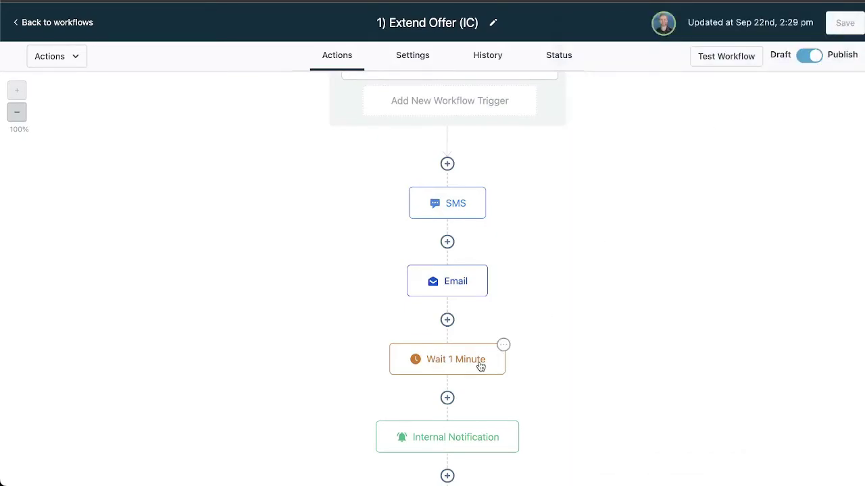
Review the Internal Notification action, highlight part of its message about the onboarding link, and close it without changes.
scroll(479, 363, down, 1)
click(479, 366)
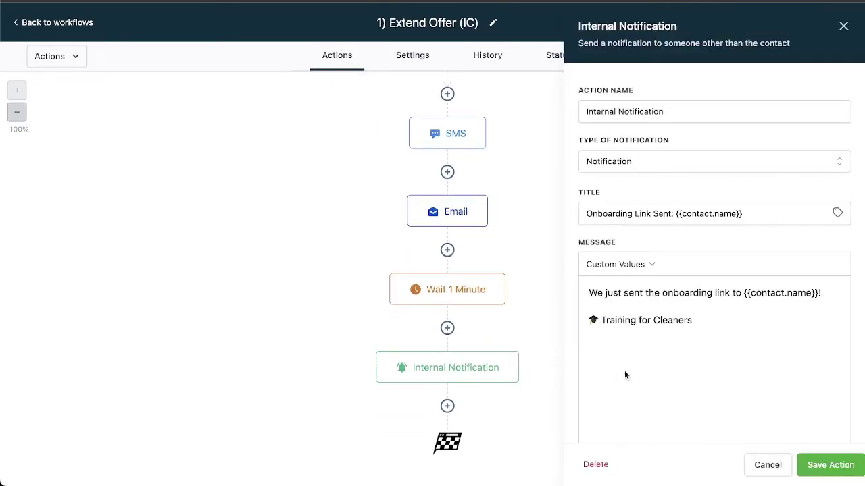
click(594, 306)
shift+click(729, 295)
click(789, 298)
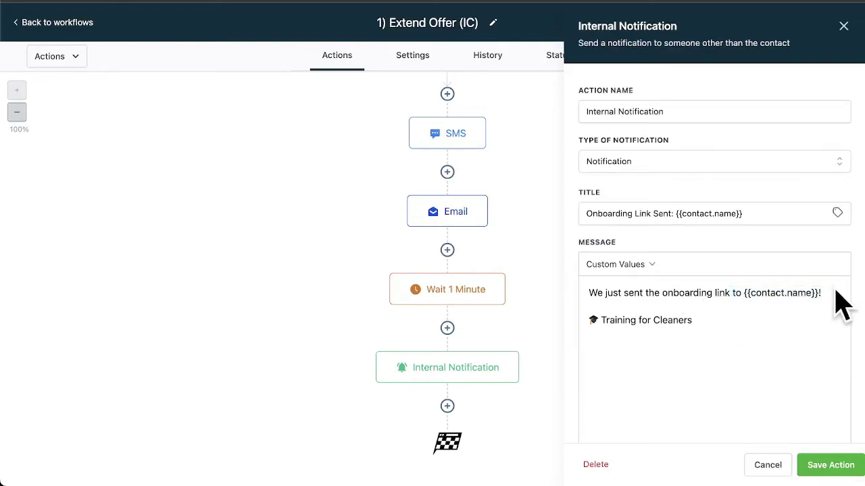
click(844, 27)
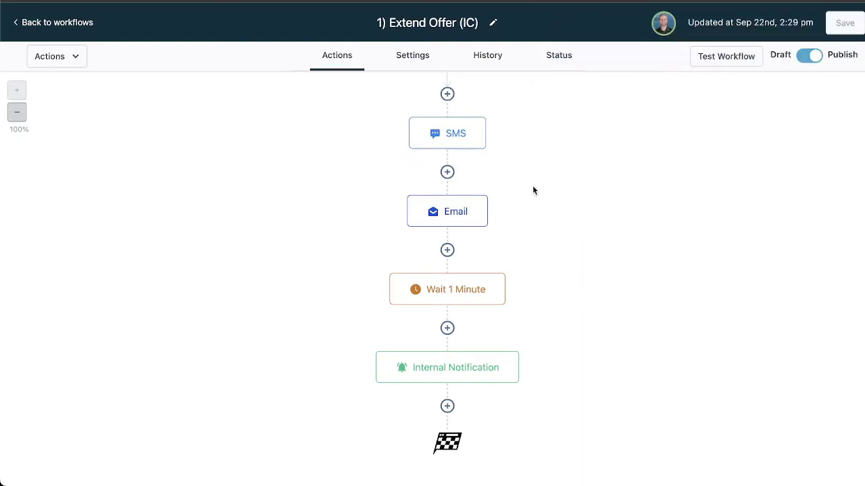
Return to the onboarding folder, look through its remaining workflows, and open the A) Recruiting // IC // Inbound folder.
click(58, 22)
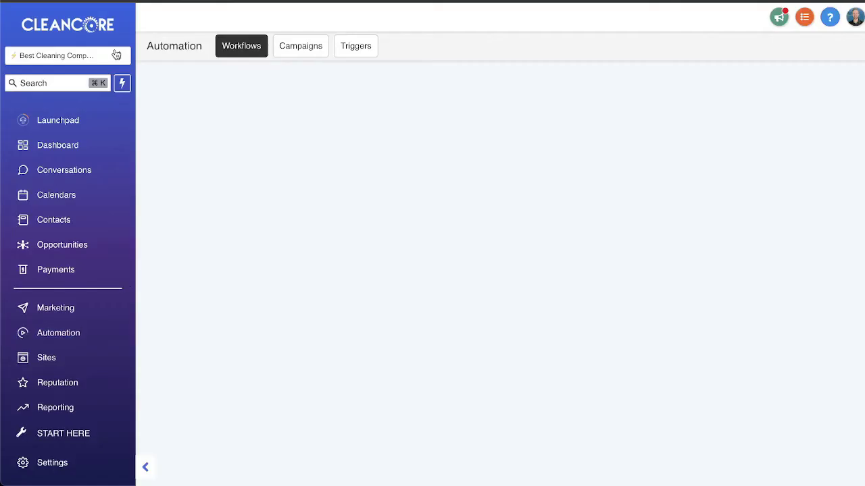
mouse_move(420, 250)
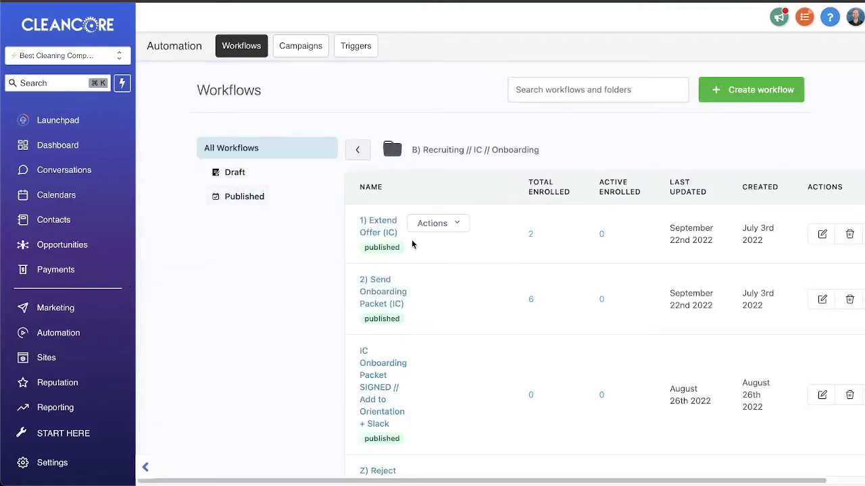
mouse_move(376, 286)
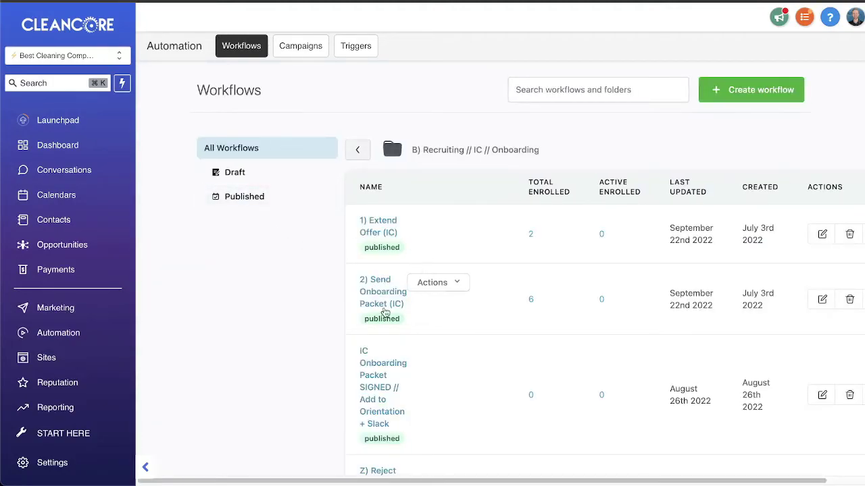
scroll(388, 402, down, 1)
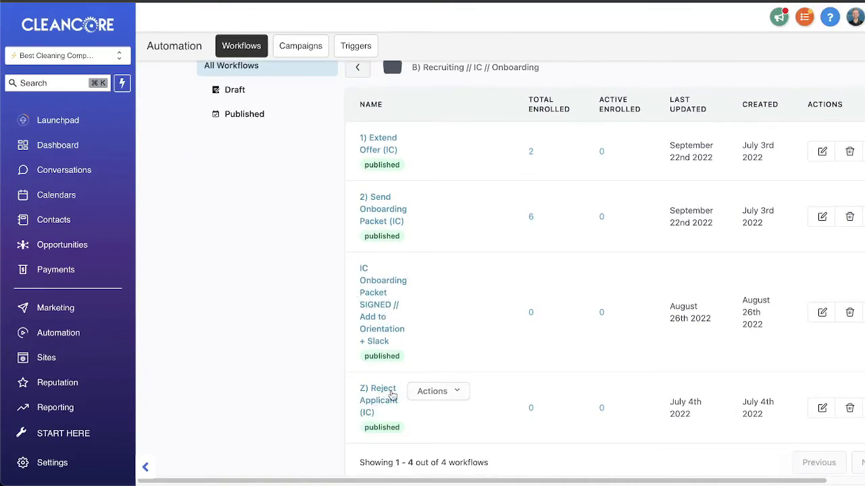
scroll(399, 396, up, 1)
click(358, 150)
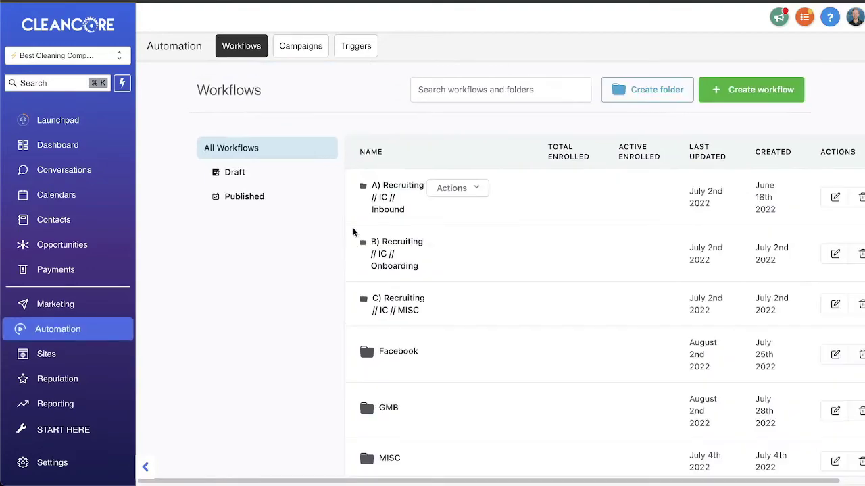
click(380, 243)
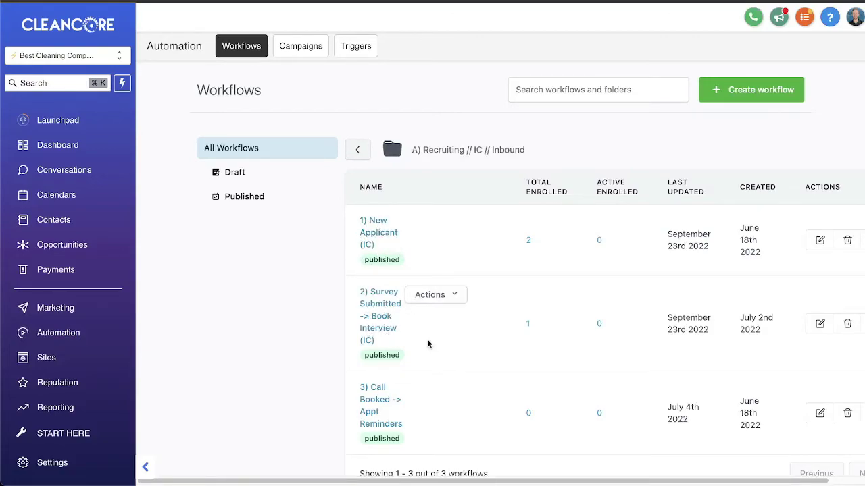
Look over the inbound recruiting workflows, and open the Recruiting // IC folder in the marketing email templates.
scroll(392, 327, down, 1)
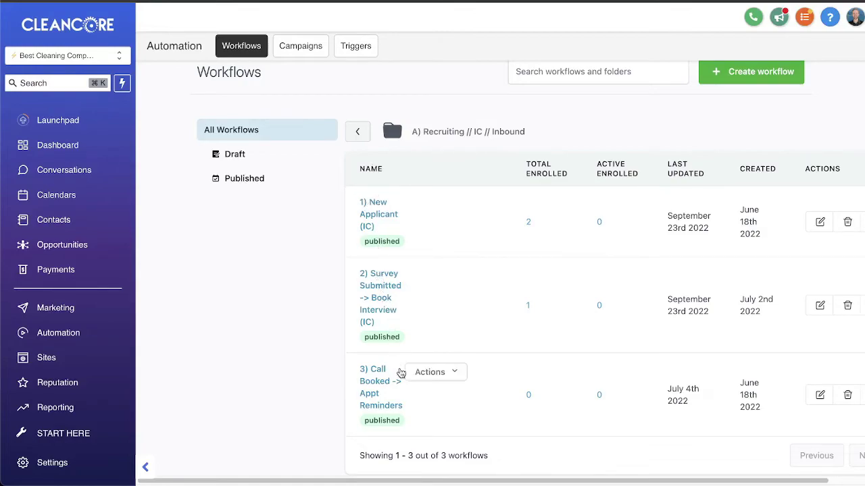
scroll(311, 321, up, 1)
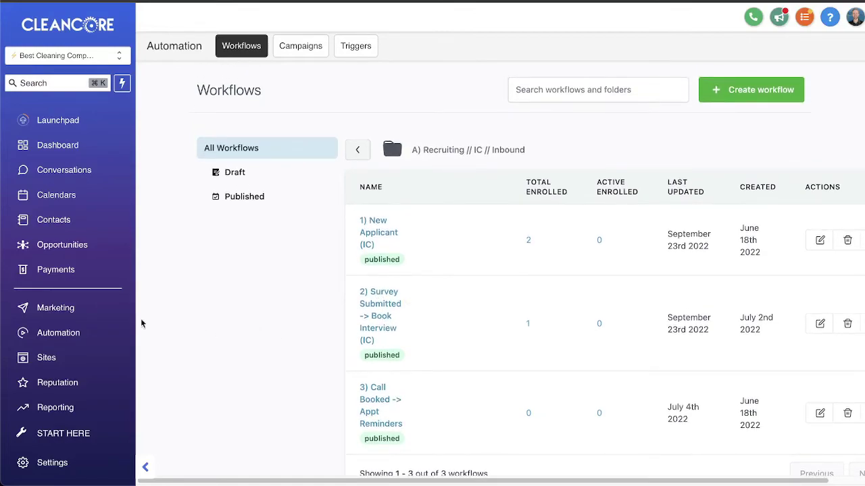
click(68, 308)
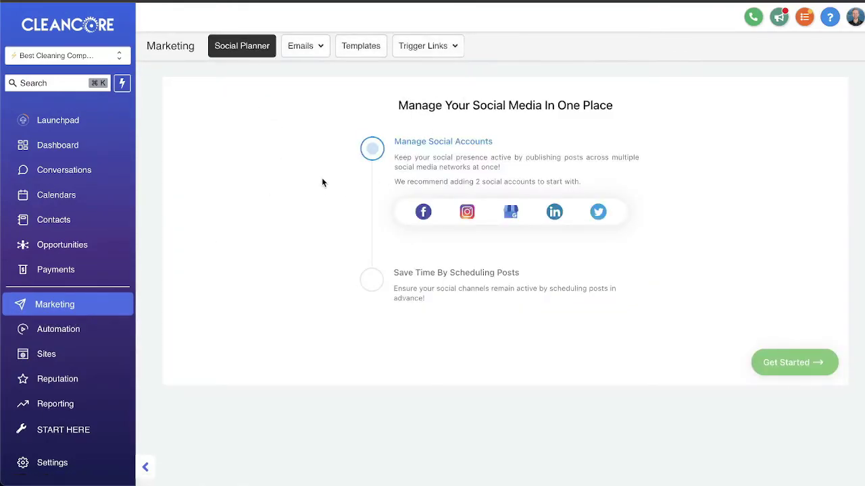
mouse_move(318, 54)
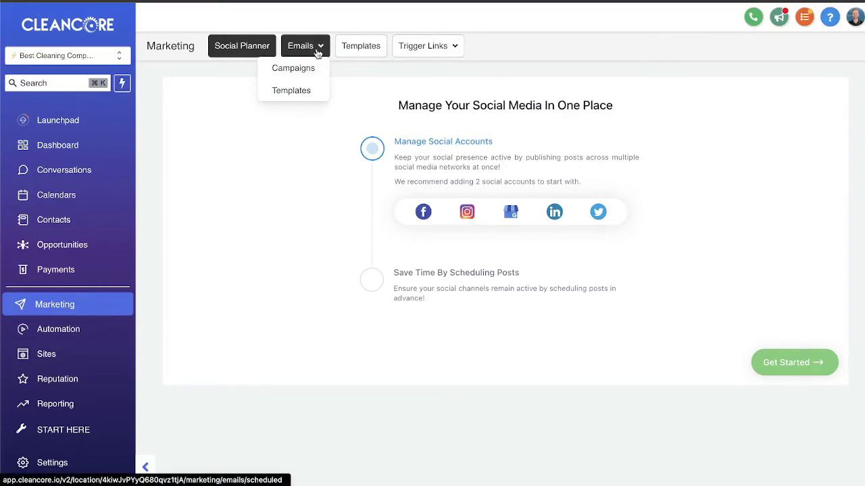
click(300, 91)
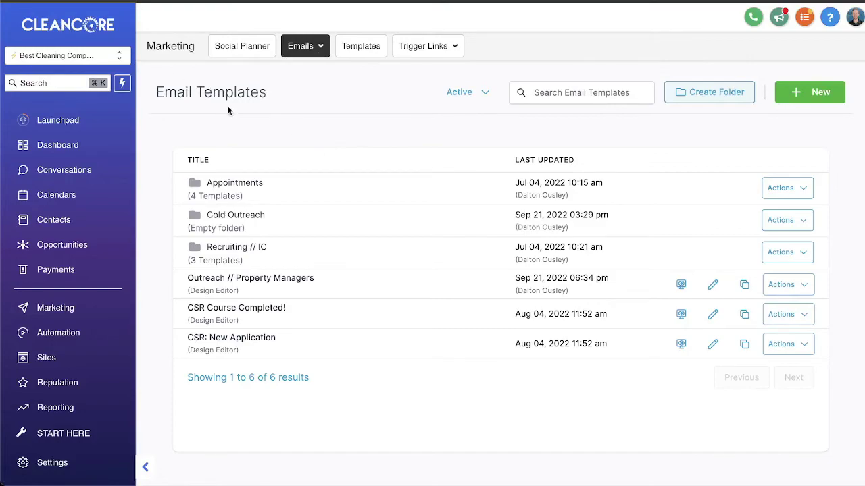
click(233, 249)
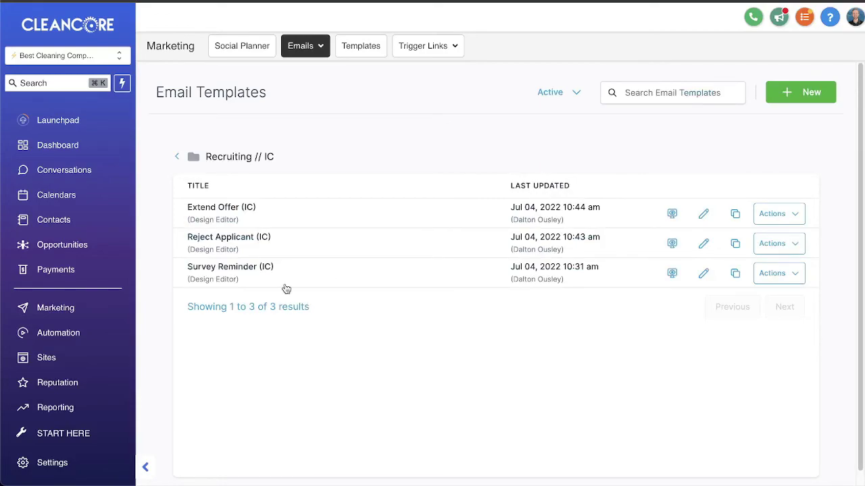
Open the Extend Offer (IC) email template and review its layout from the header image to the footer.
click(216, 209)
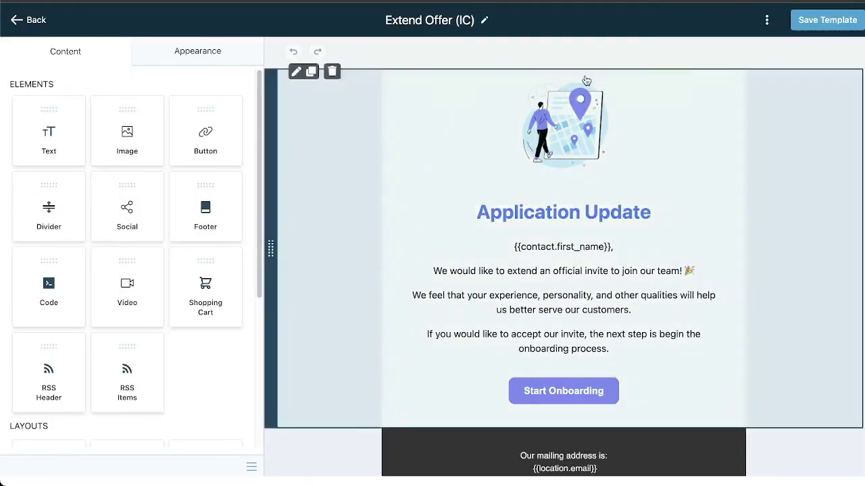
click(589, 218)
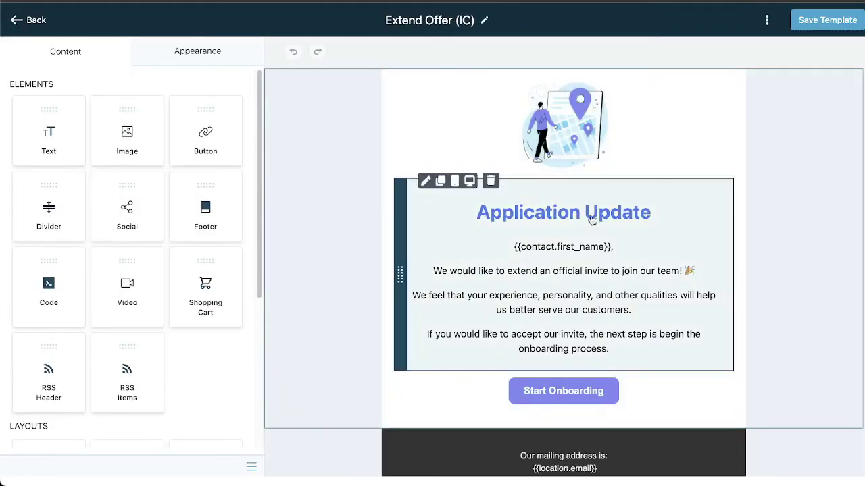
scroll(593, 375, down, 2)
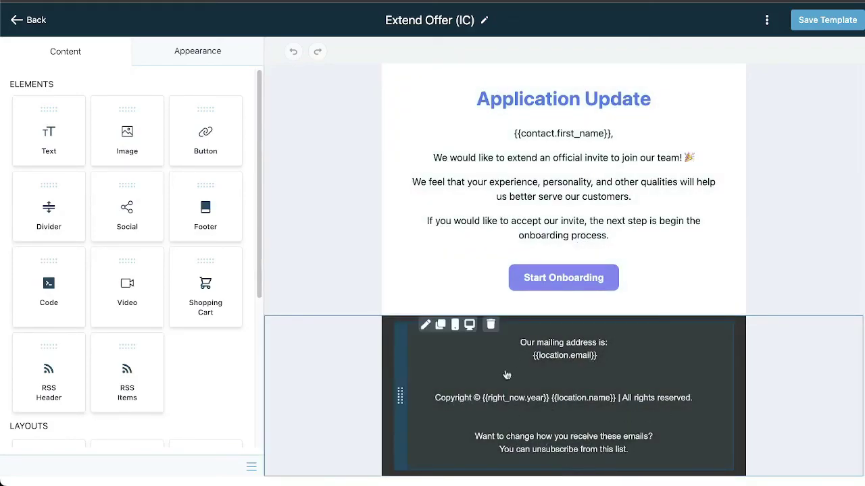
scroll(538, 407, up, 2)
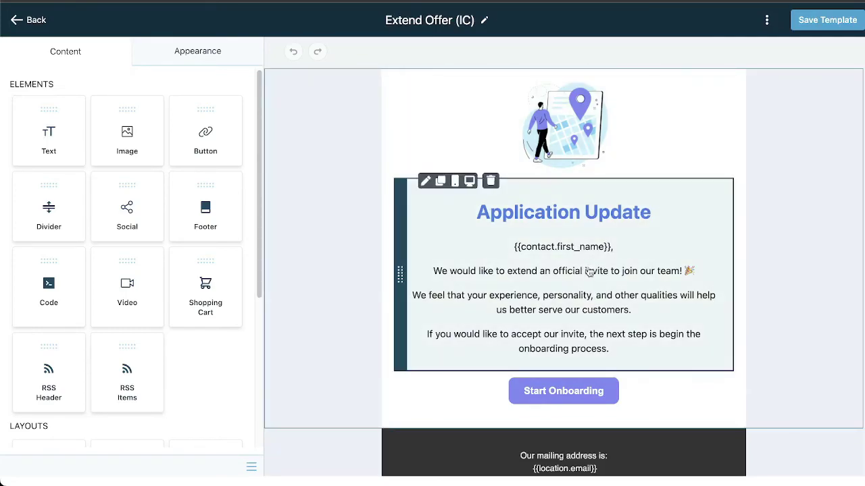
scroll(597, 280, down, 2)
scroll(597, 279, up, 2)
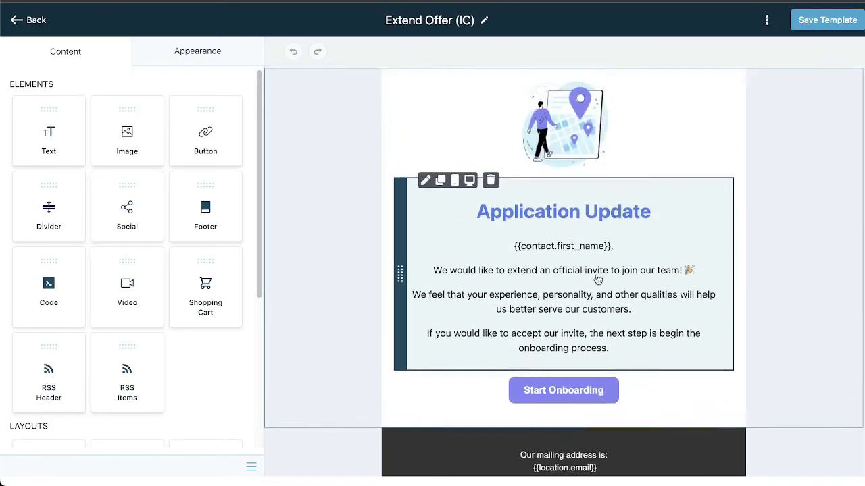
scroll(597, 280, down, 1)
Open the Application Update text block's editing options, and return to the template list without changing the text.
click(543, 254)
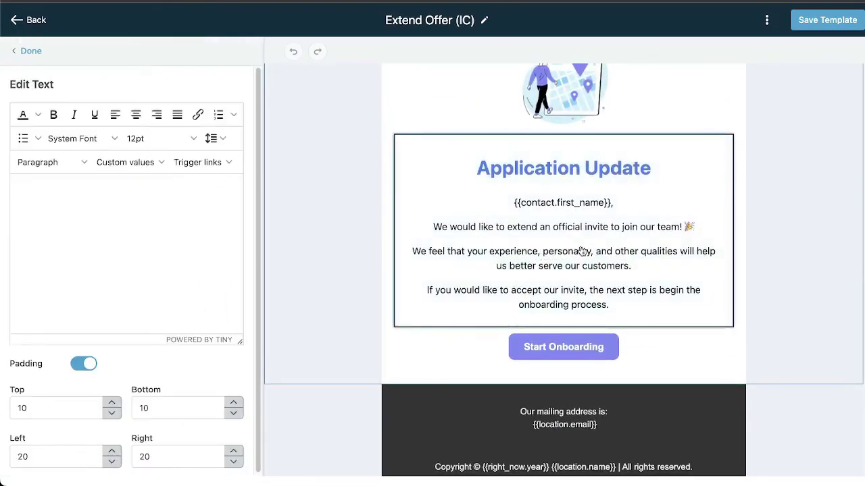
scroll(585, 283, up, 1)
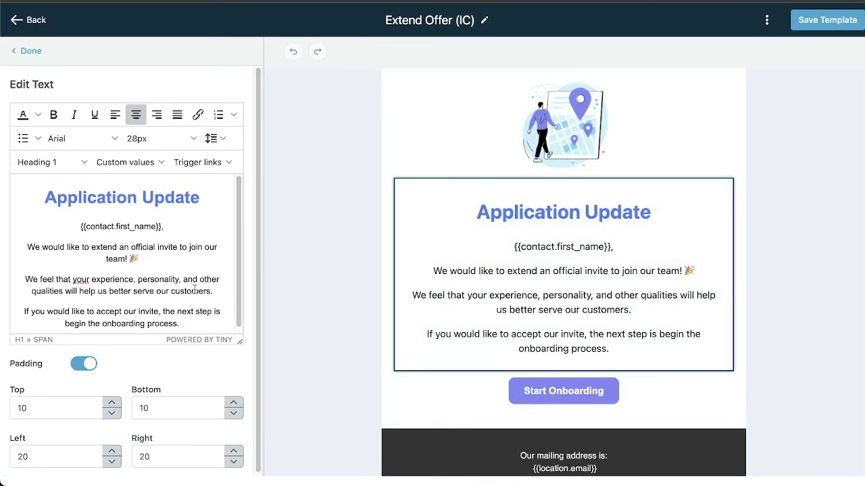
click(31, 25)
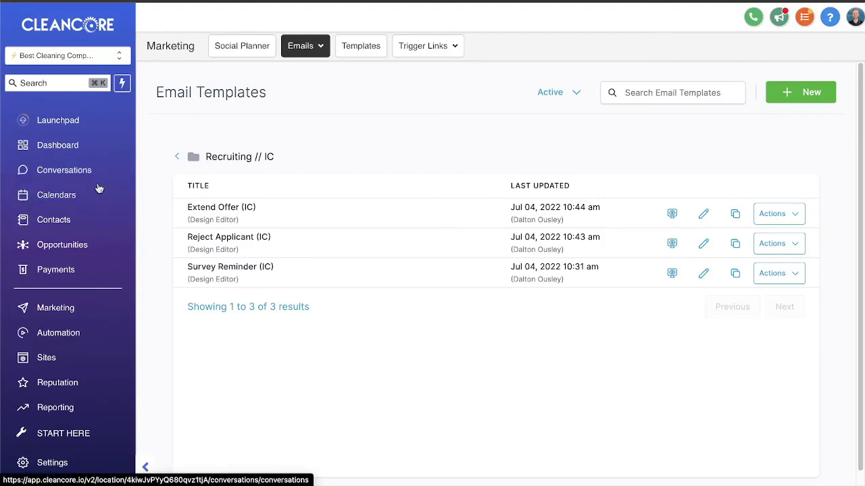
Go to the Sites funnels and open the Recruiting // VA's folder.
click(62, 361)
mouse_move(546, 76)
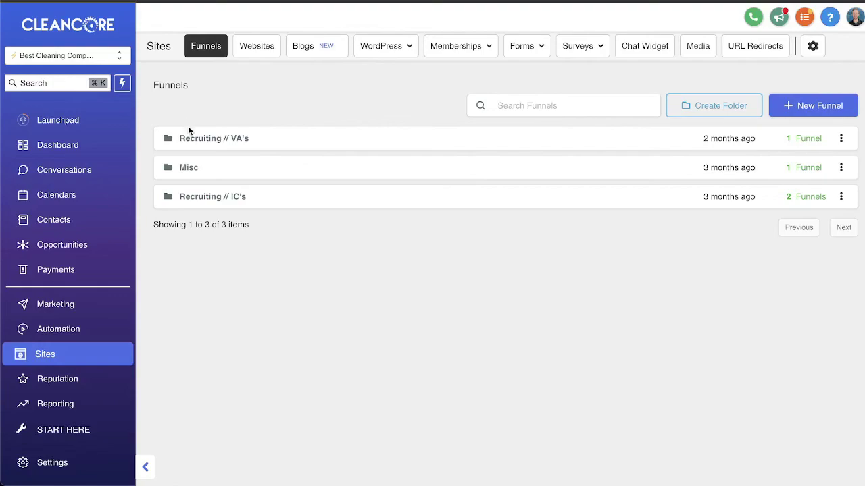
click(209, 140)
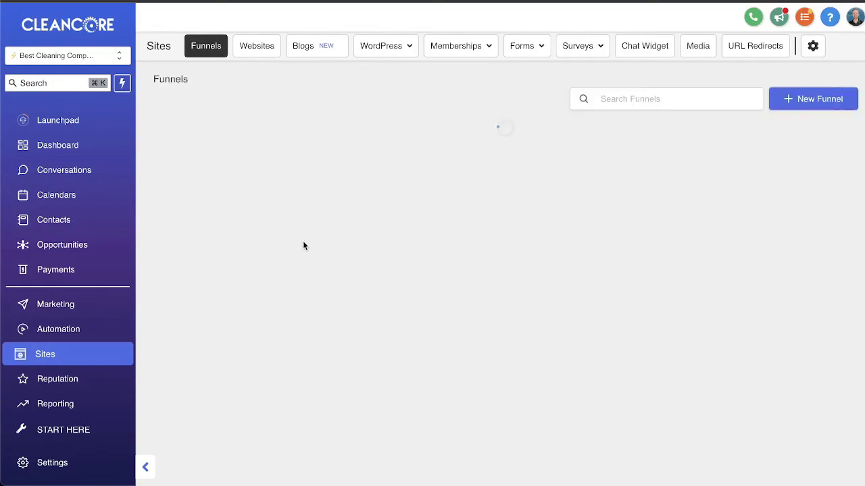